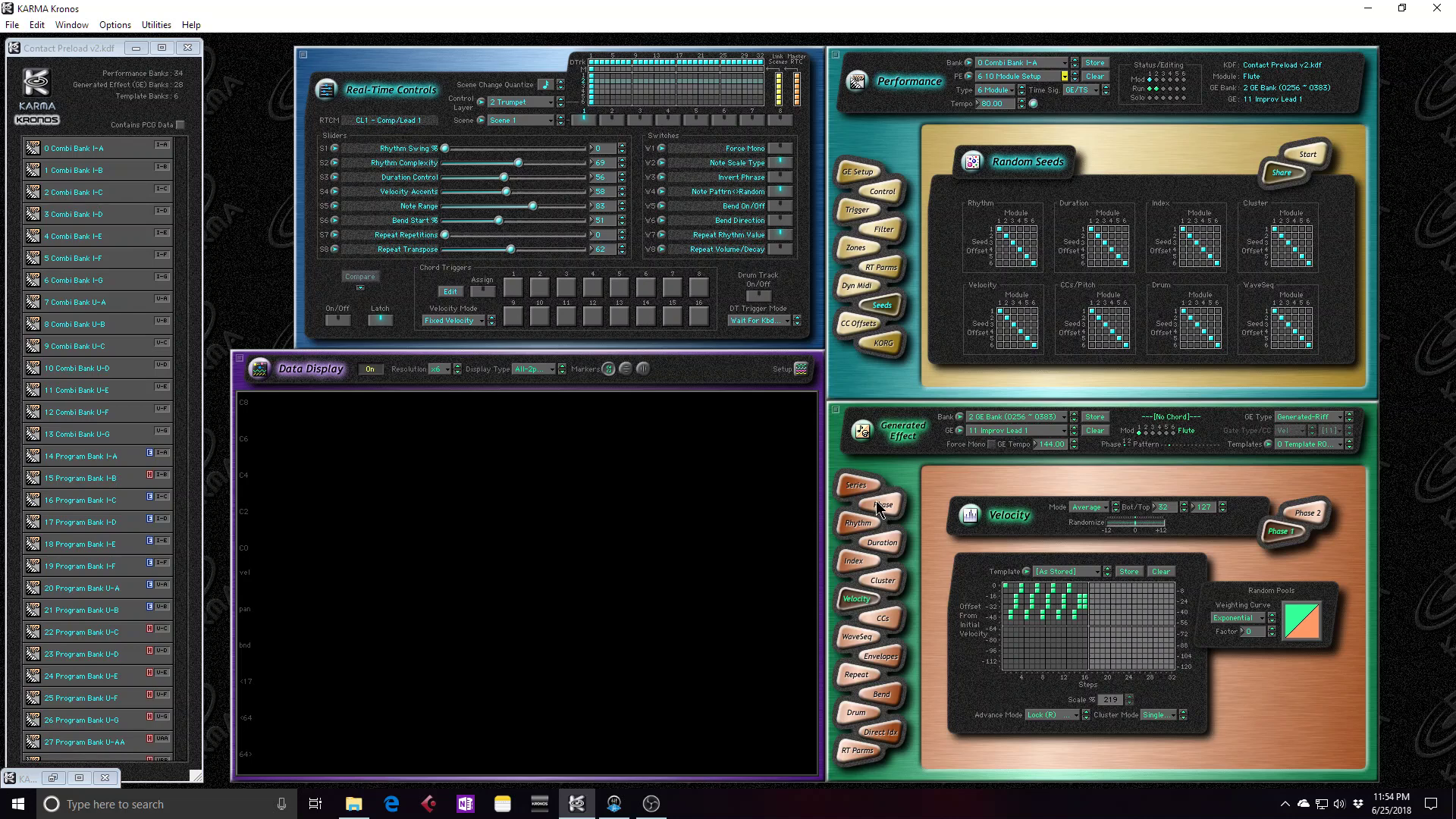
Step: Review the generated effect's Rhythm settings and its Duration settings with the millisecond randomize range
{"action": "left_click", "coordinate": [855, 522]}
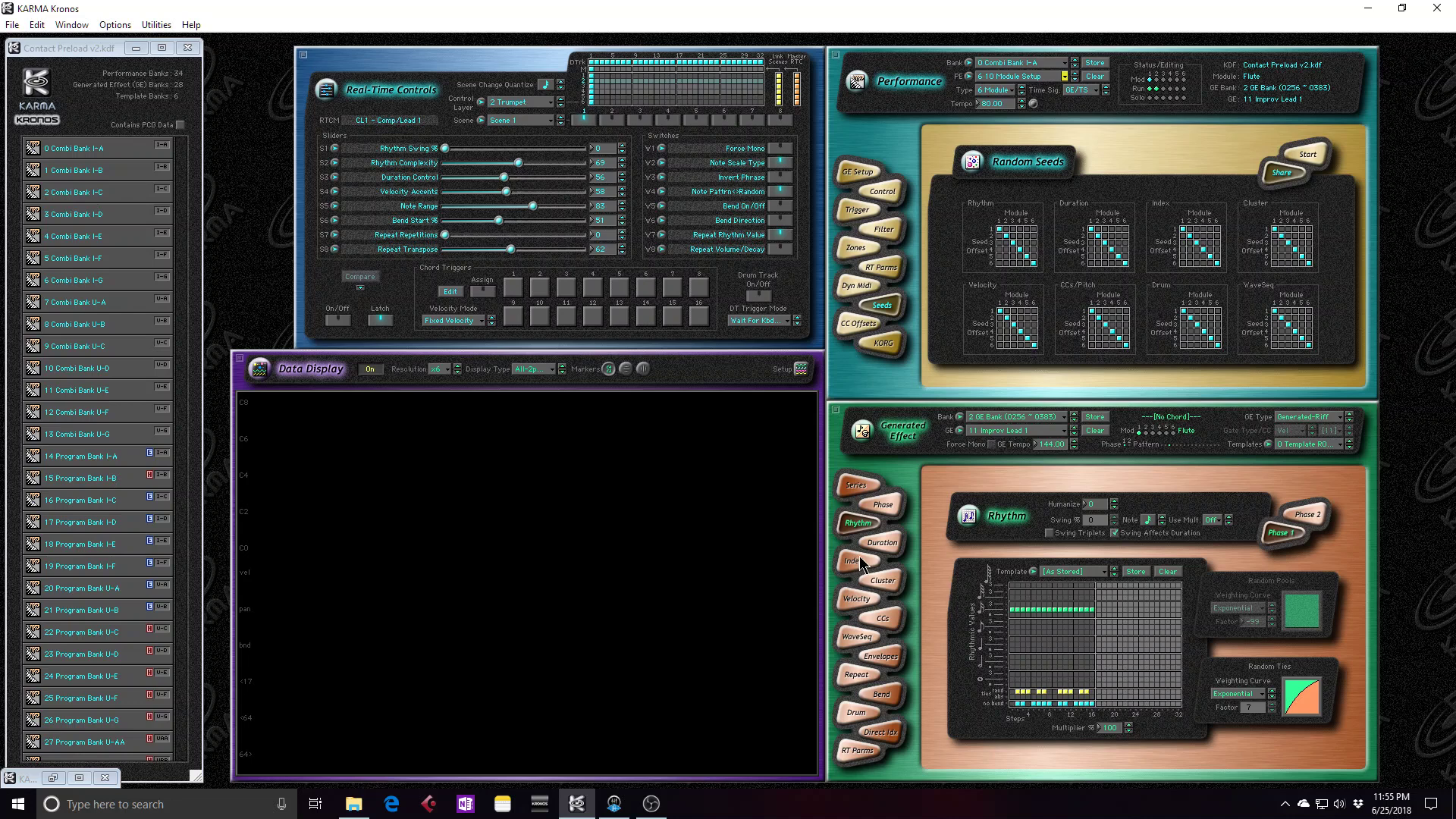
{"action": "left_click", "coordinate": [892, 546]}
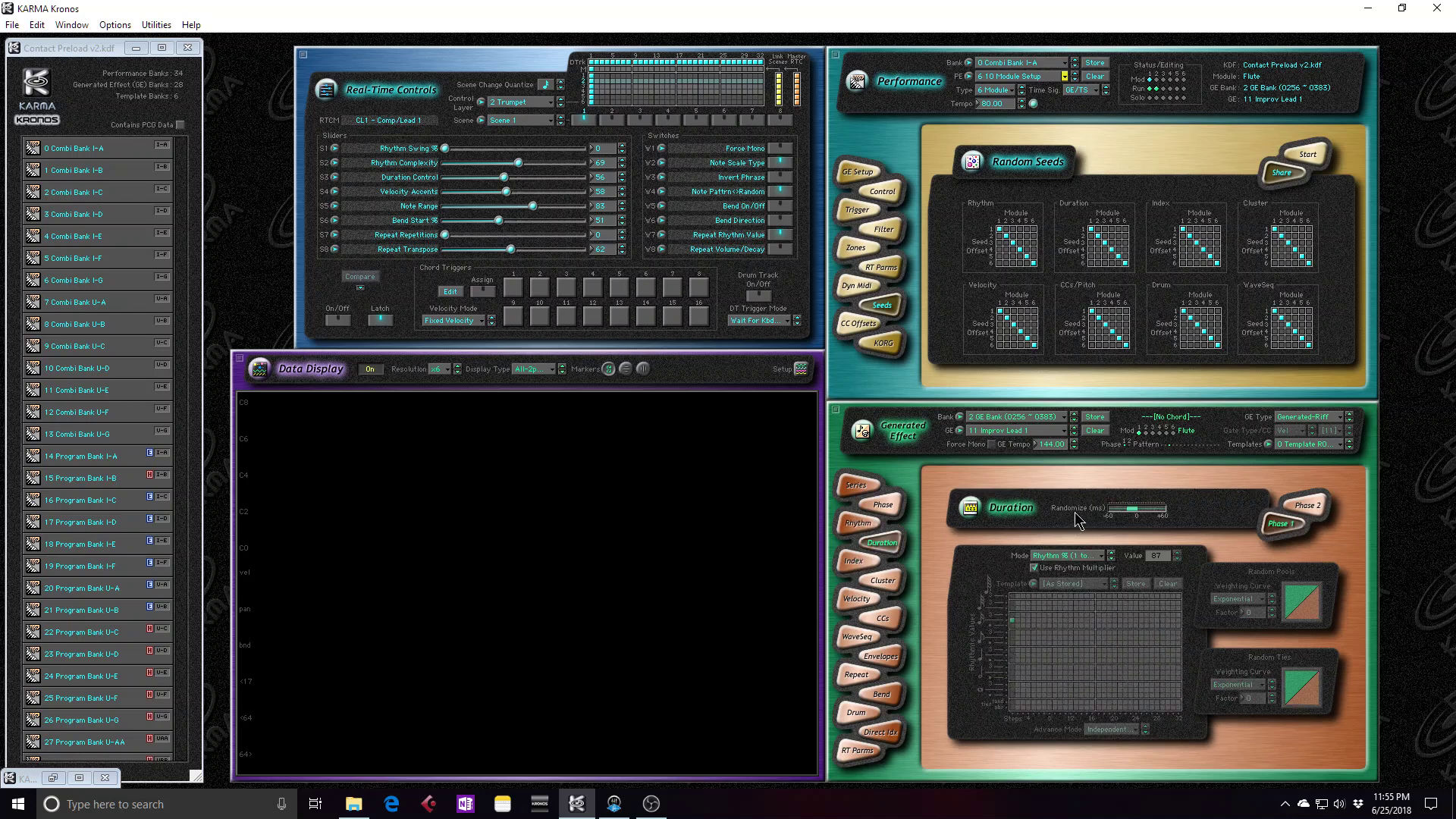
{"action": "mouse_move", "coordinate": [1143, 510]}
{"action": "left_mouse_down"}
{"action": "mouse_move", "coordinate": [1128, 506]}
{"action": "mouse_move", "coordinate": [1139, 521]}
{"action": "left_mouse_up"}
Step: Try seed offset 1 for Module 2's Duration, look at the GE Setup, and return that seed offset to 2
{"action": "left_click", "coordinate": [1097, 229]}
{"action": "left_click", "coordinate": [853, 170]}
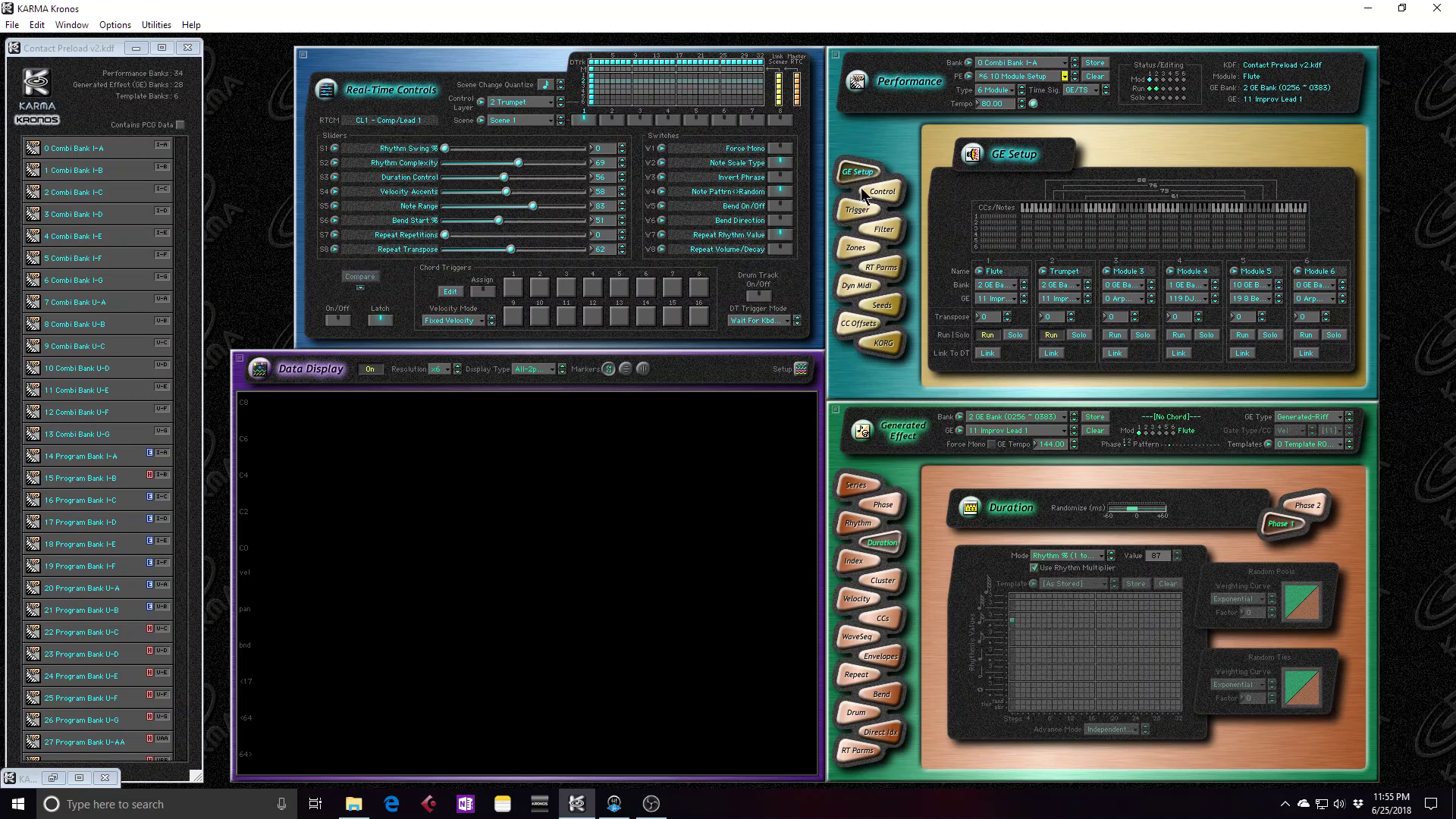
{"action": "left_click", "coordinate": [891, 307]}
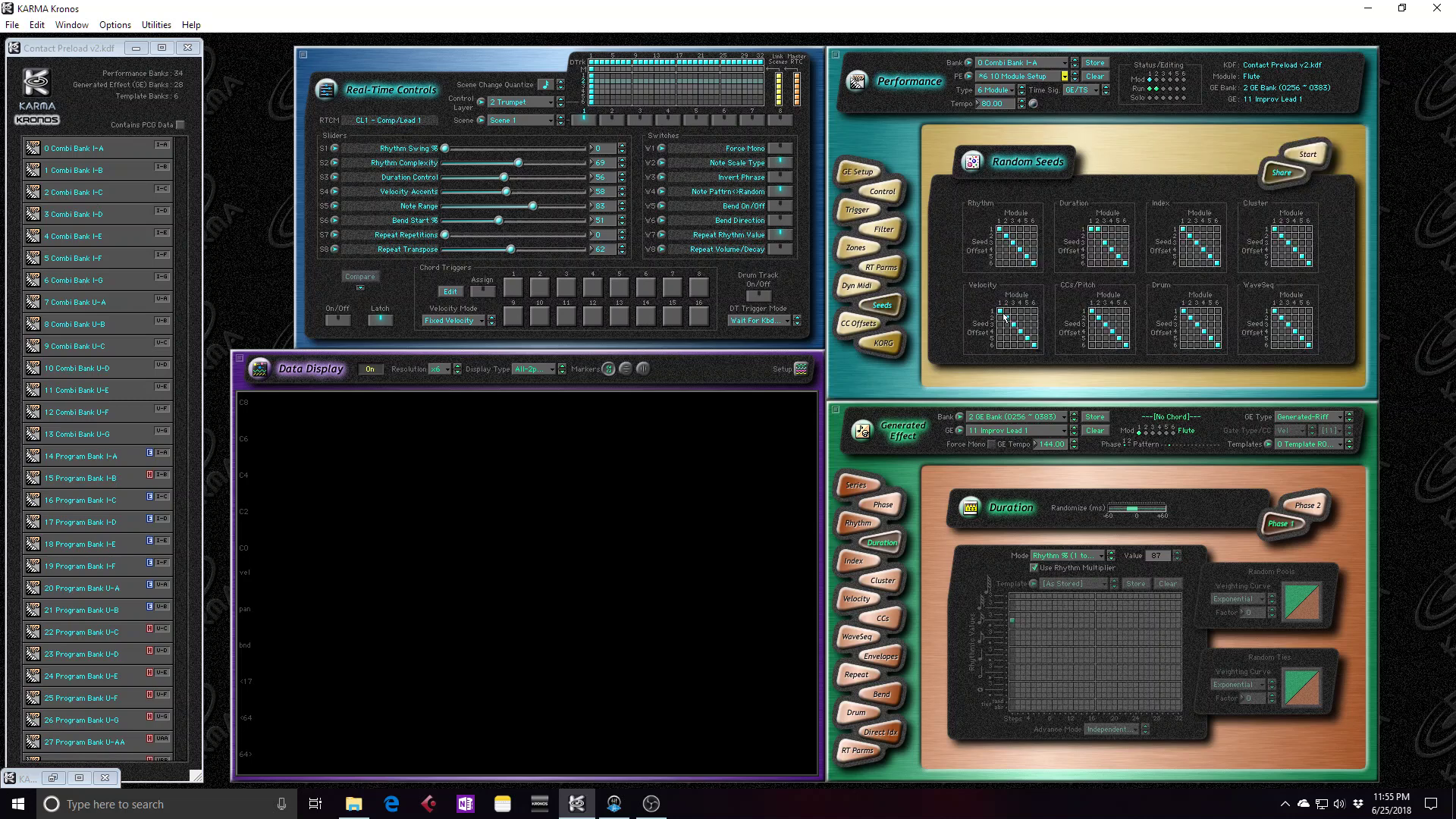
{"action": "left_click", "coordinate": [1098, 236]}
Step: Check the GE Setup, switch KARMA on, and play chord trigger 1 with the Random Seeds page shown
{"action": "left_click", "coordinate": [859, 176]}
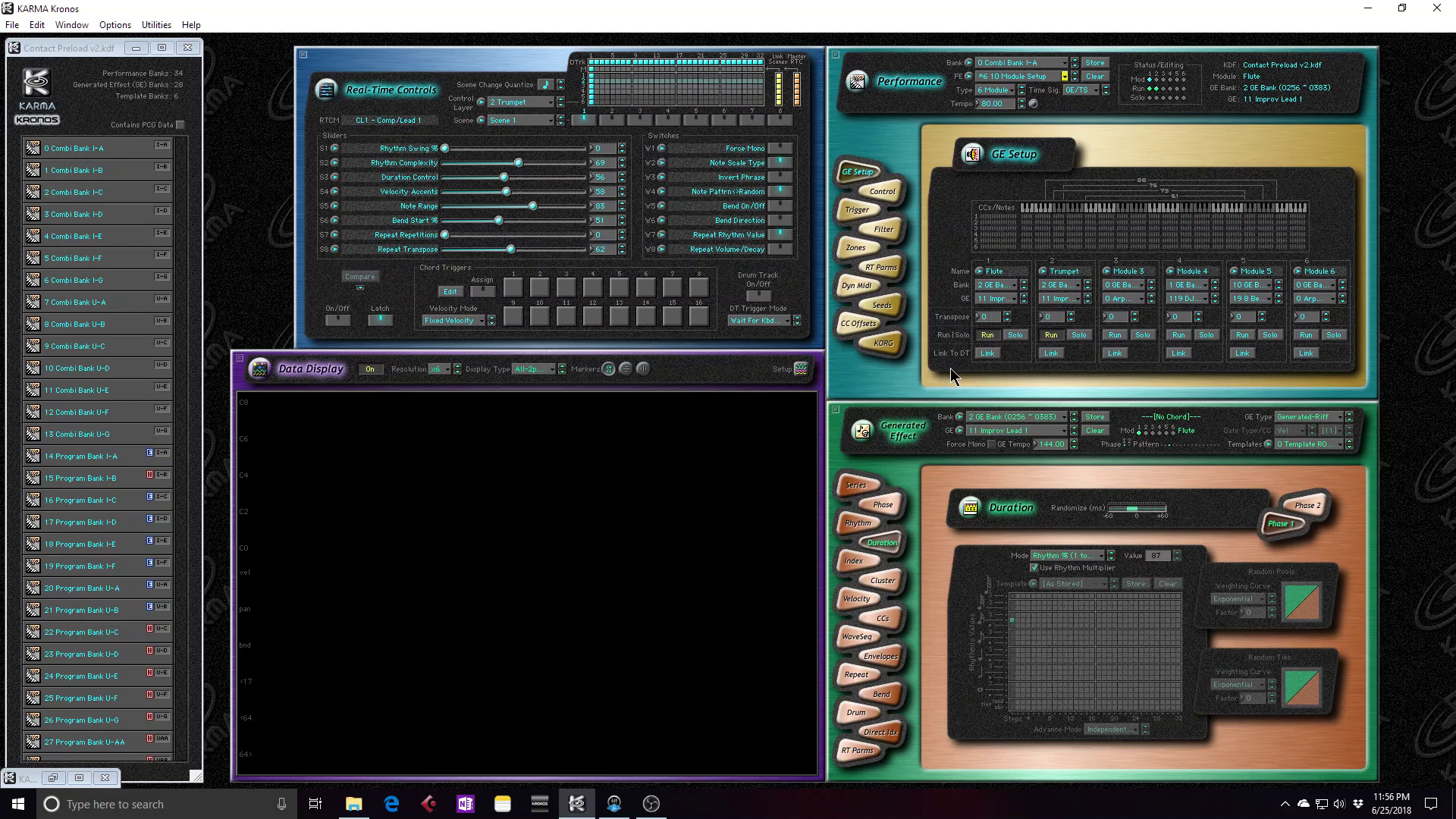
{"action": "left_click", "coordinate": [337, 319]}
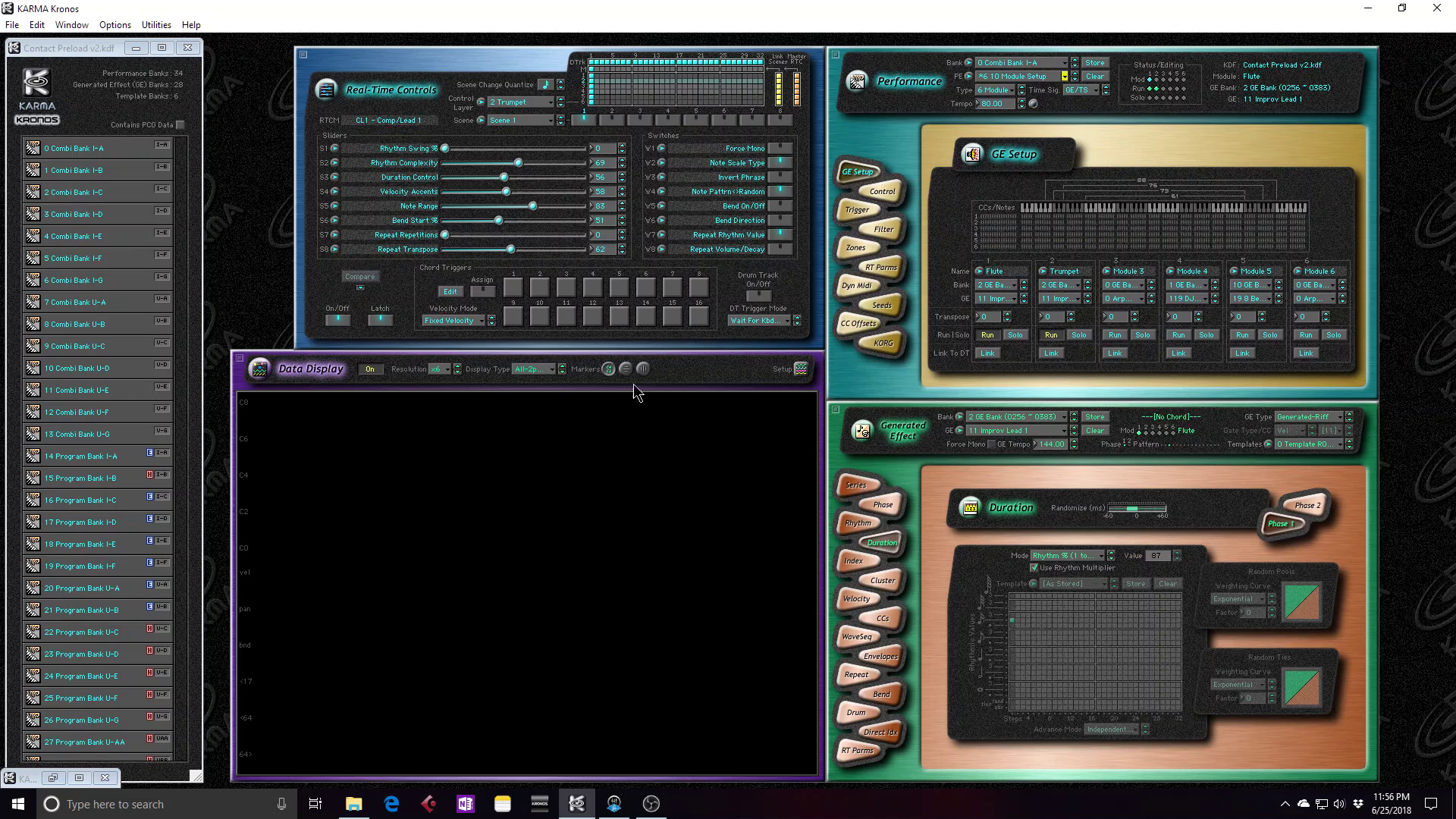
{"action": "left_click", "coordinate": [883, 306]}
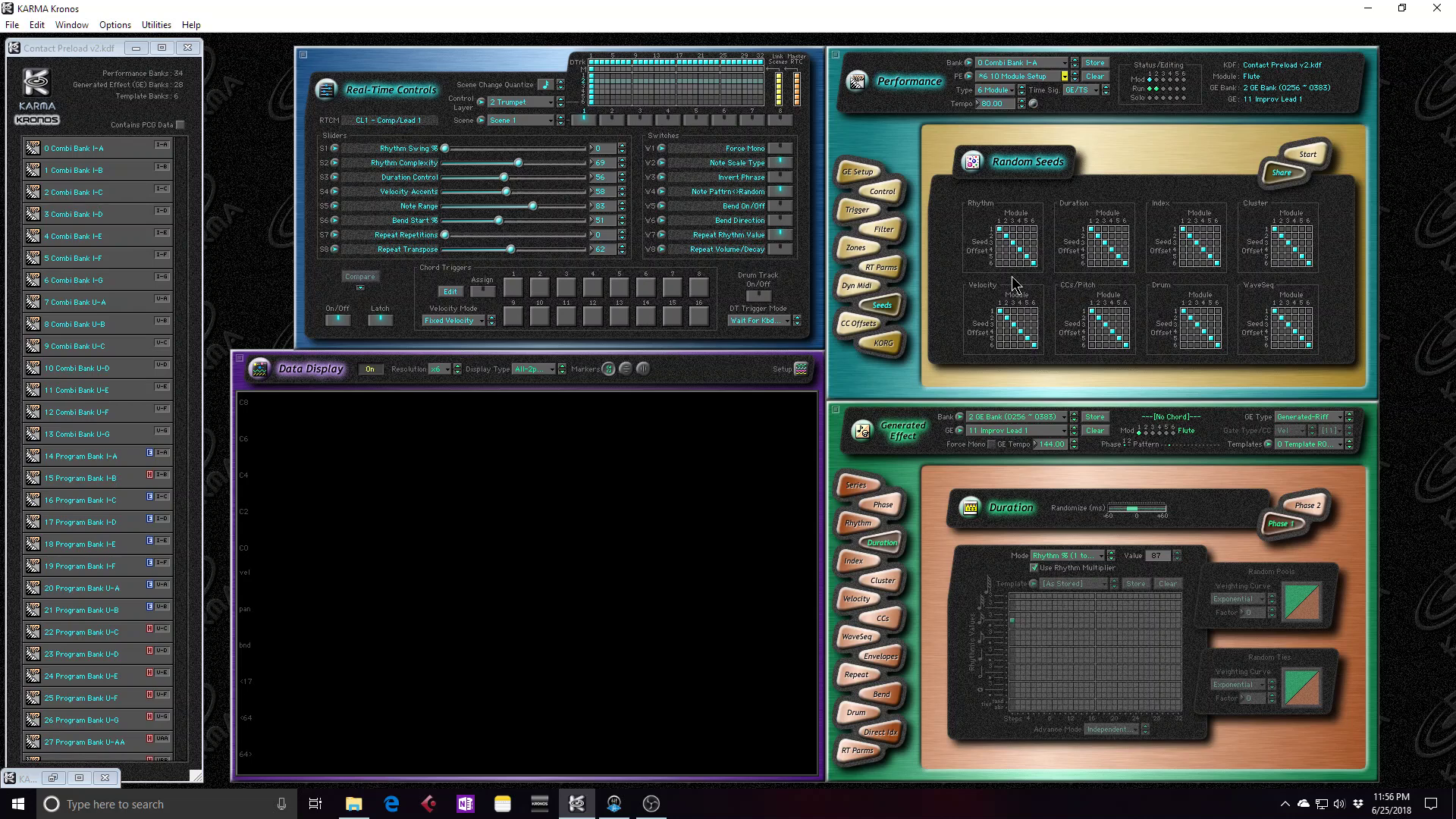
{"action": "left_click", "coordinate": [509, 292]}
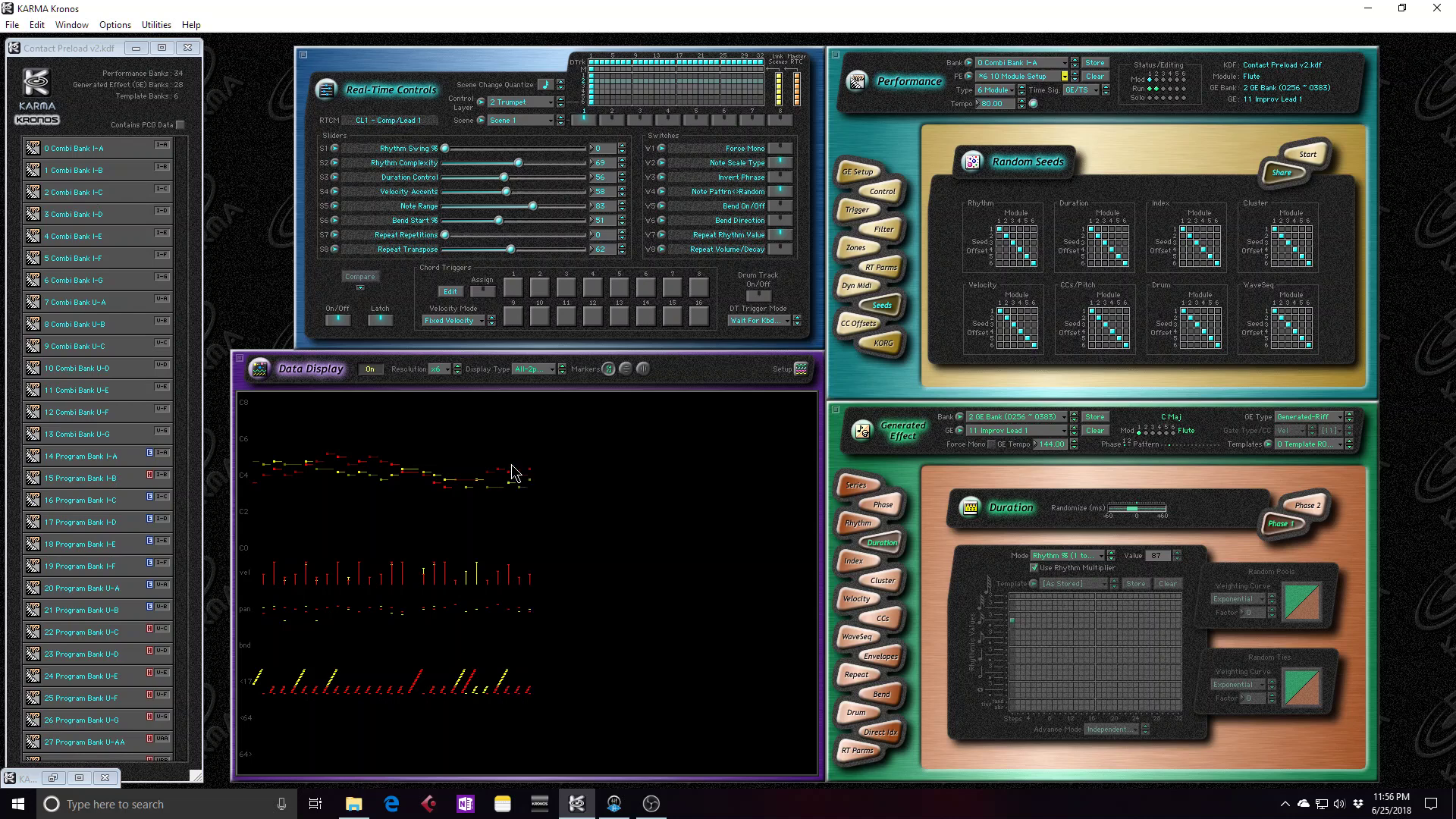
Step: Stop playback, give Module 2 seed offset 1 in the random seed matrices, including Rhythm and Index, and replay chord trigger 1
{"action": "left_click", "coordinate": [338, 322]}
{"action": "left_click", "coordinate": [1006, 229]}
{"action": "left_click", "coordinate": [1190, 228]}
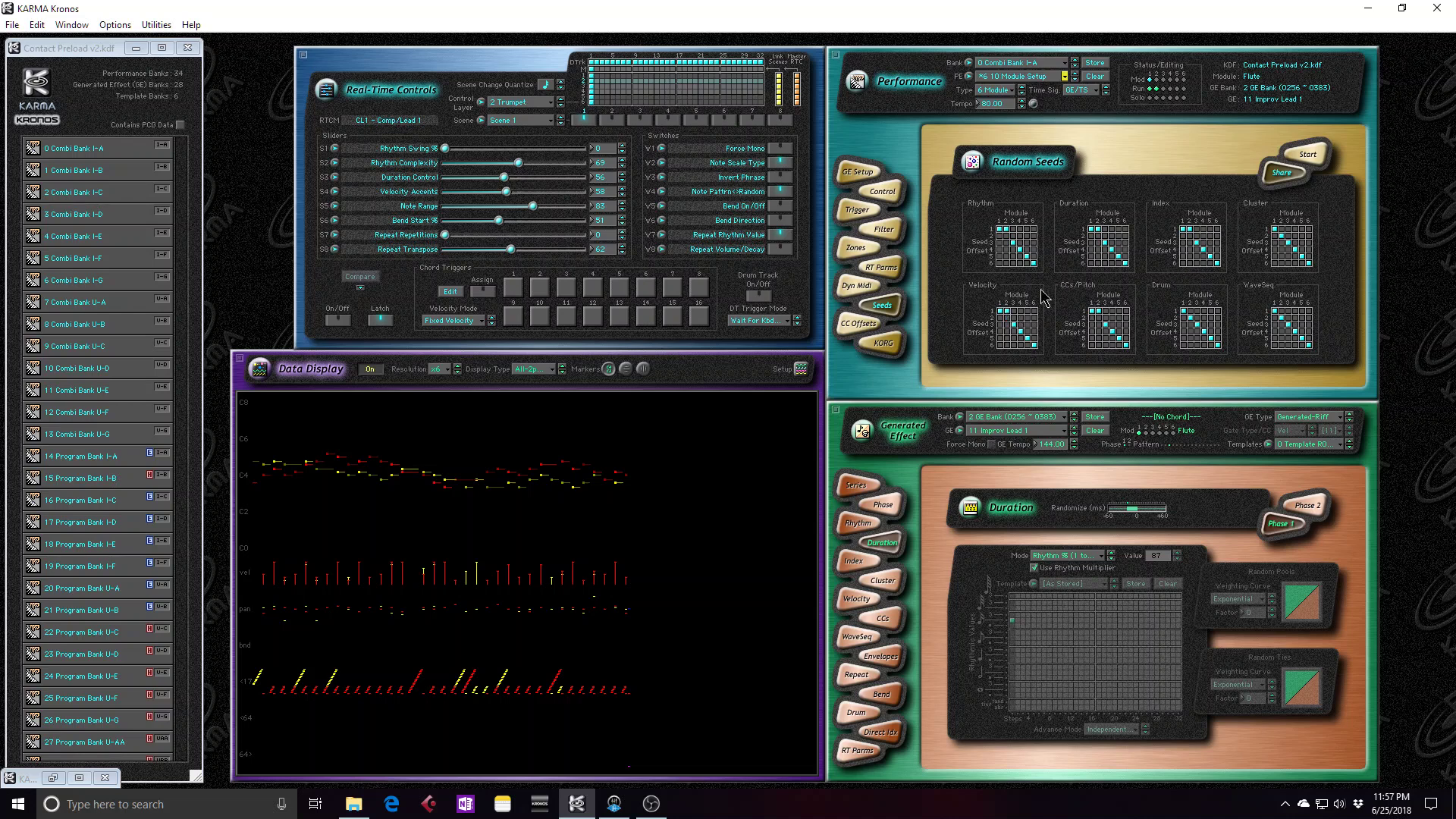
{"action": "left_click", "coordinate": [338, 321]}
{"action": "left_click", "coordinate": [514, 291]}
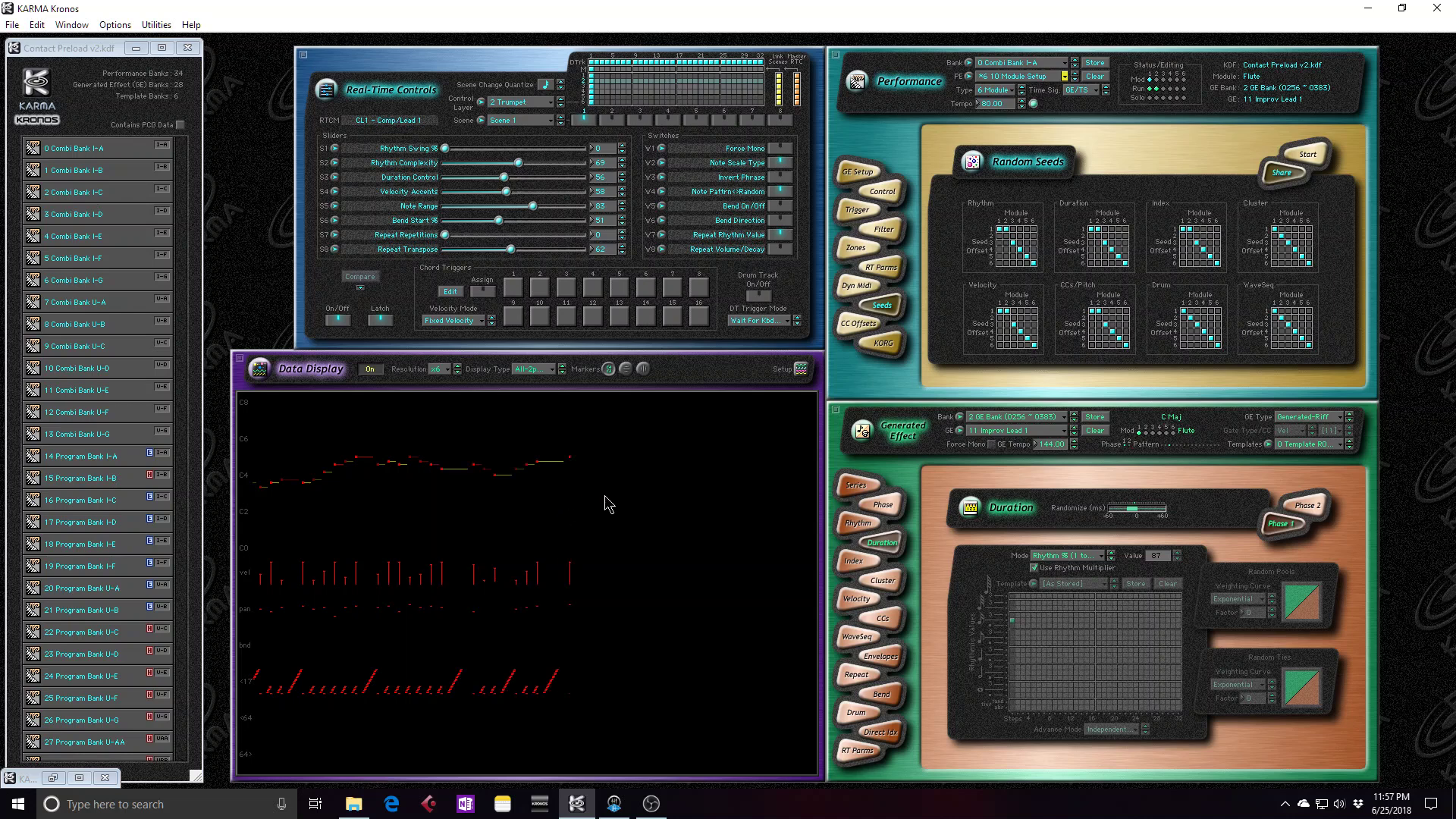
Step: Set Module 2's Velocity seed offset to 2 and replay chord trigger 1 with the generated effect's Velocity settings shown
{"action": "left_click", "coordinate": [347, 325]}
{"action": "left_click", "coordinate": [1006, 317]}
{"action": "left_click", "coordinate": [339, 321]}
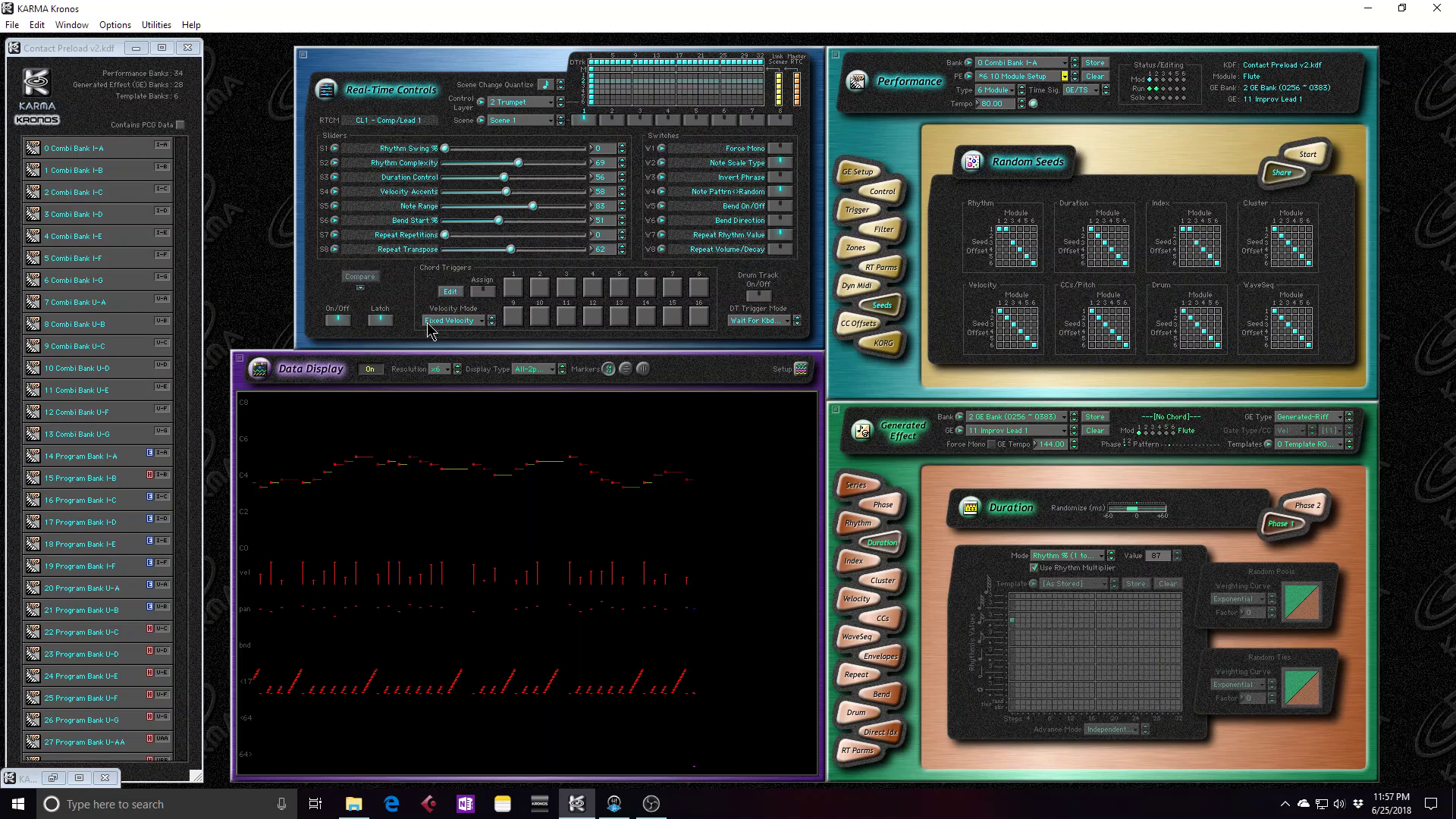
{"action": "left_click", "coordinate": [517, 291]}
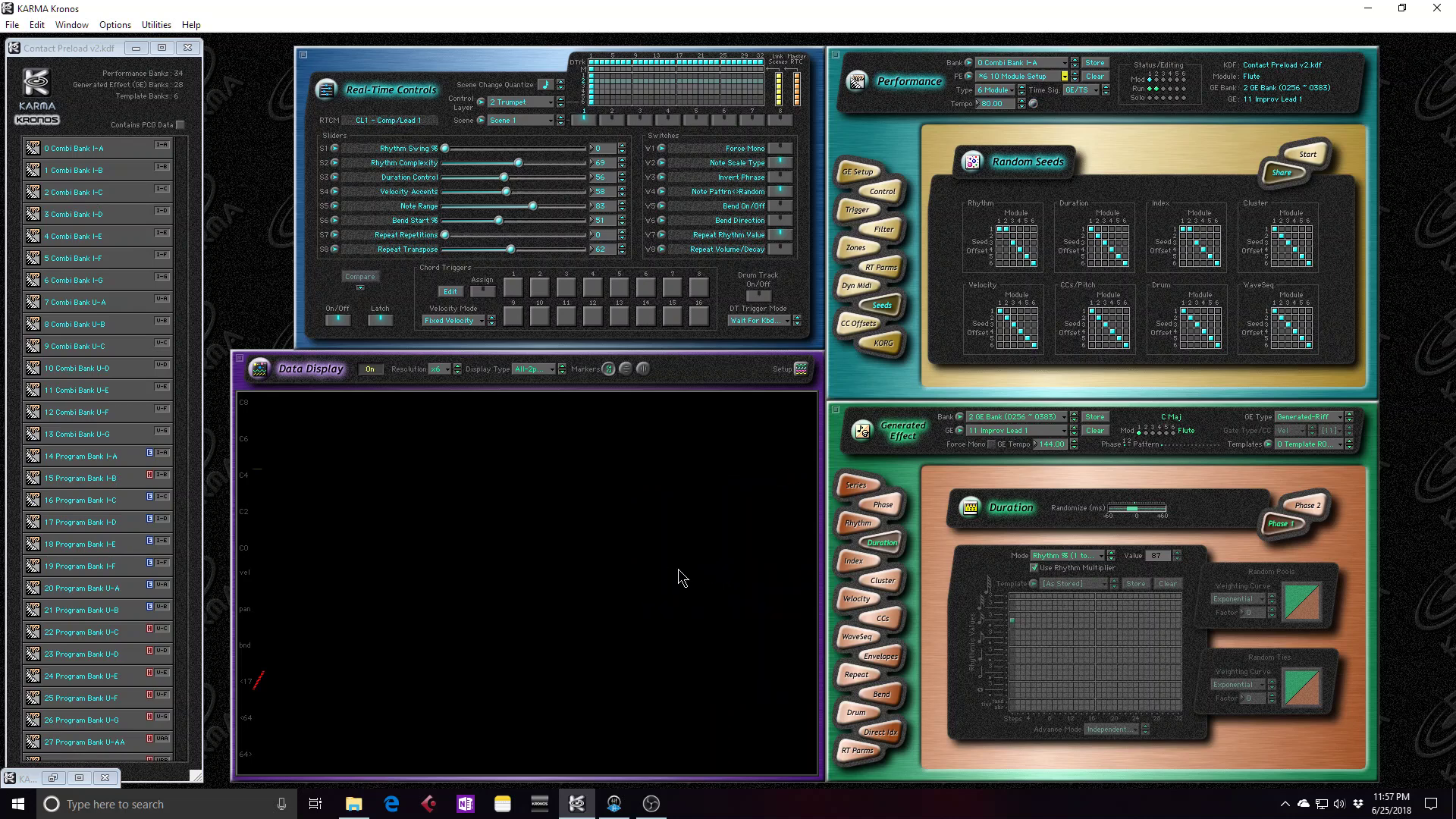
{"action": "left_click", "coordinate": [850, 600]}
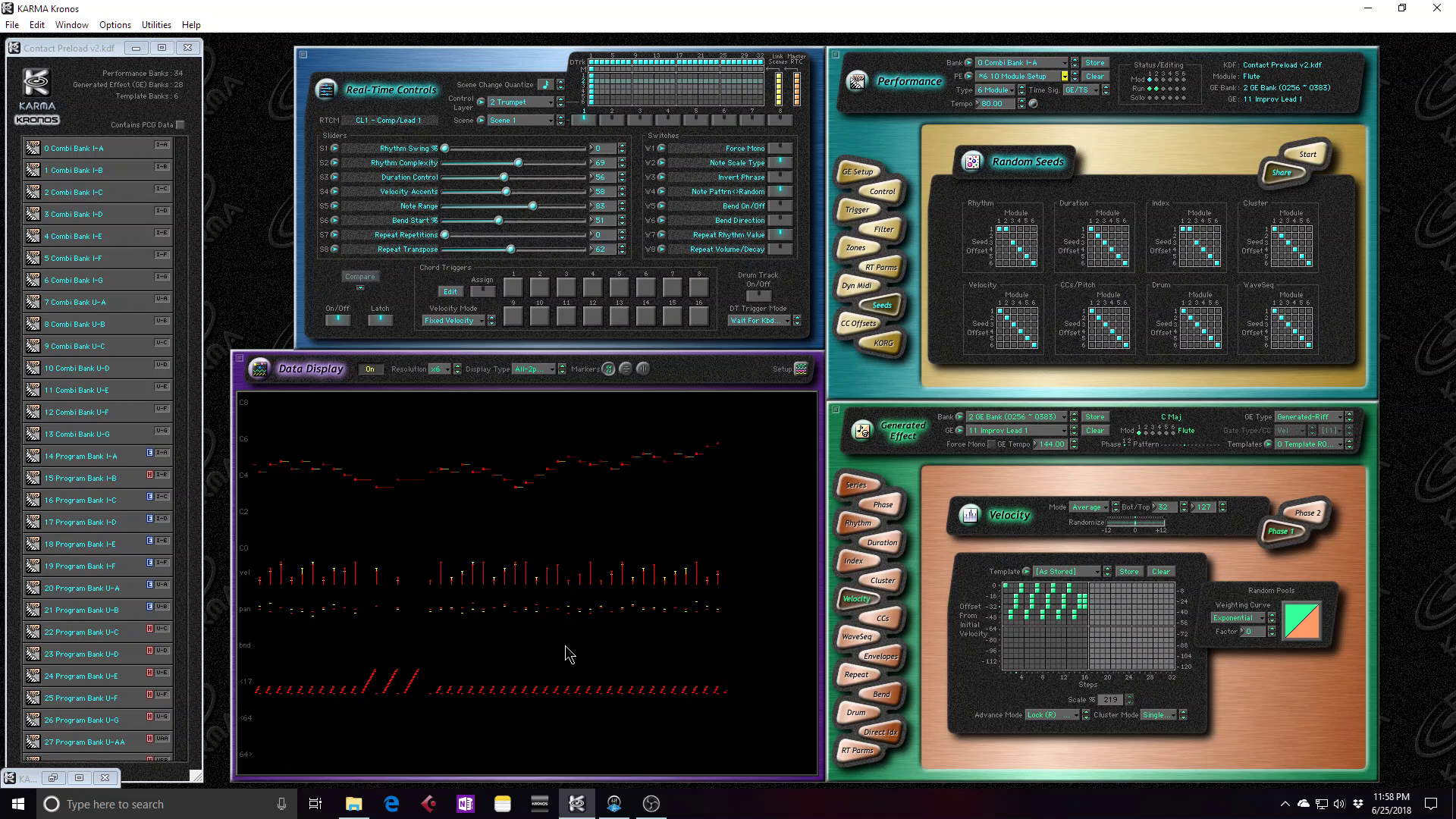
{"action": "left_click", "coordinate": [342, 318]}
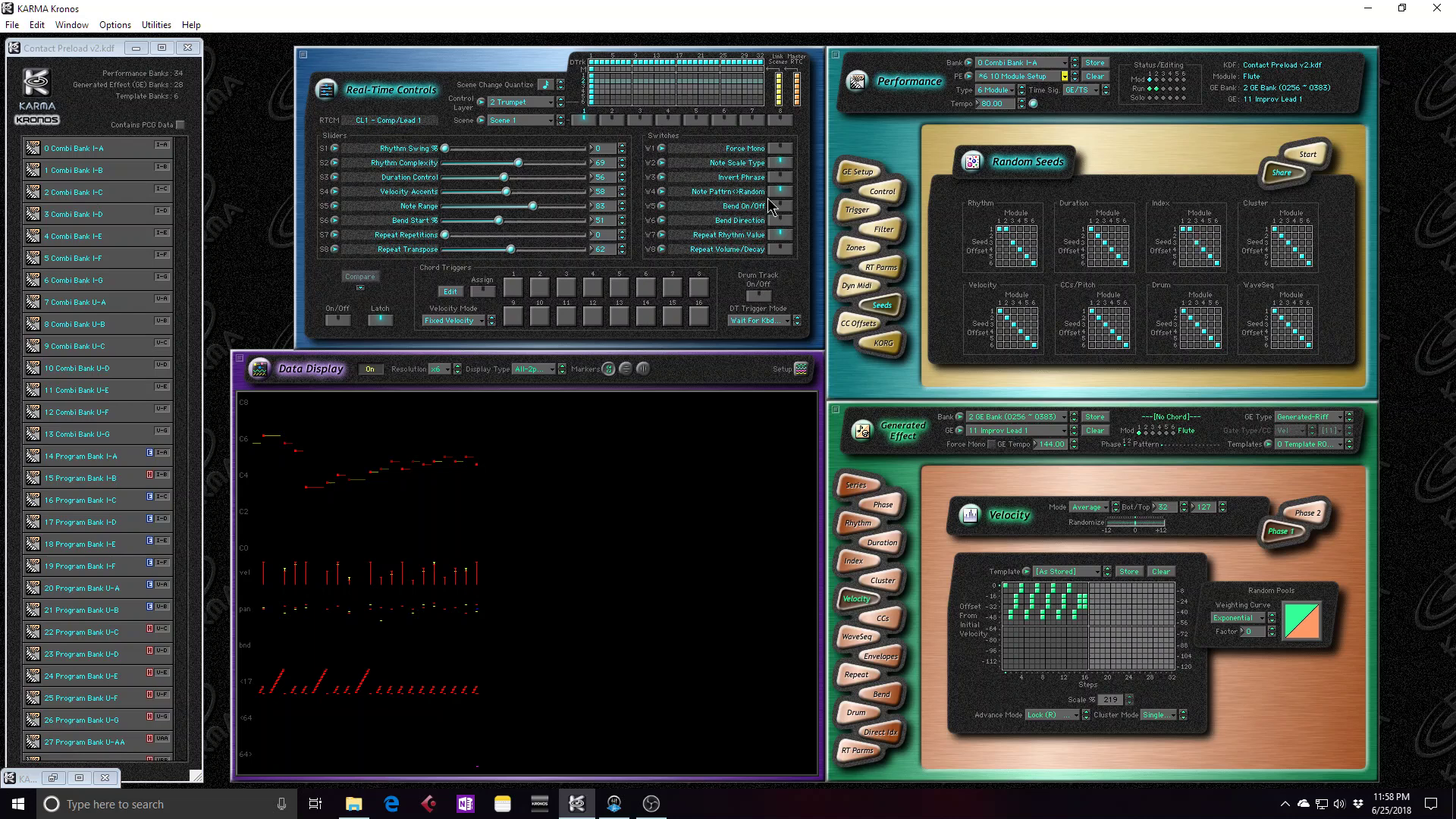
Step: Switch the control layer to Module 1 and rename Module 1 as Guitar in the GE Setup
{"action": "left_click", "coordinate": [560, 108]}
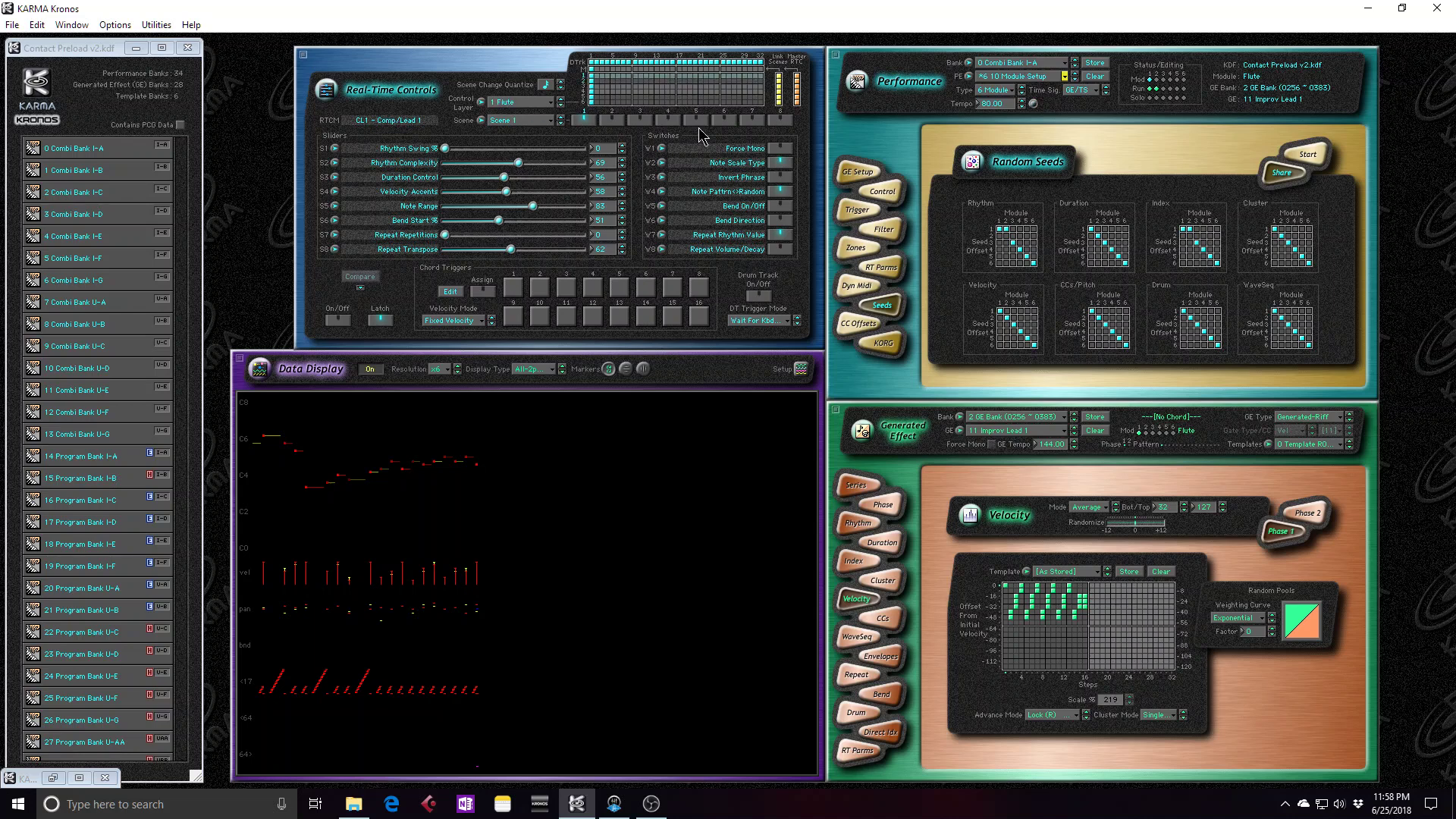
{"action": "left_click", "coordinate": [857, 171]}
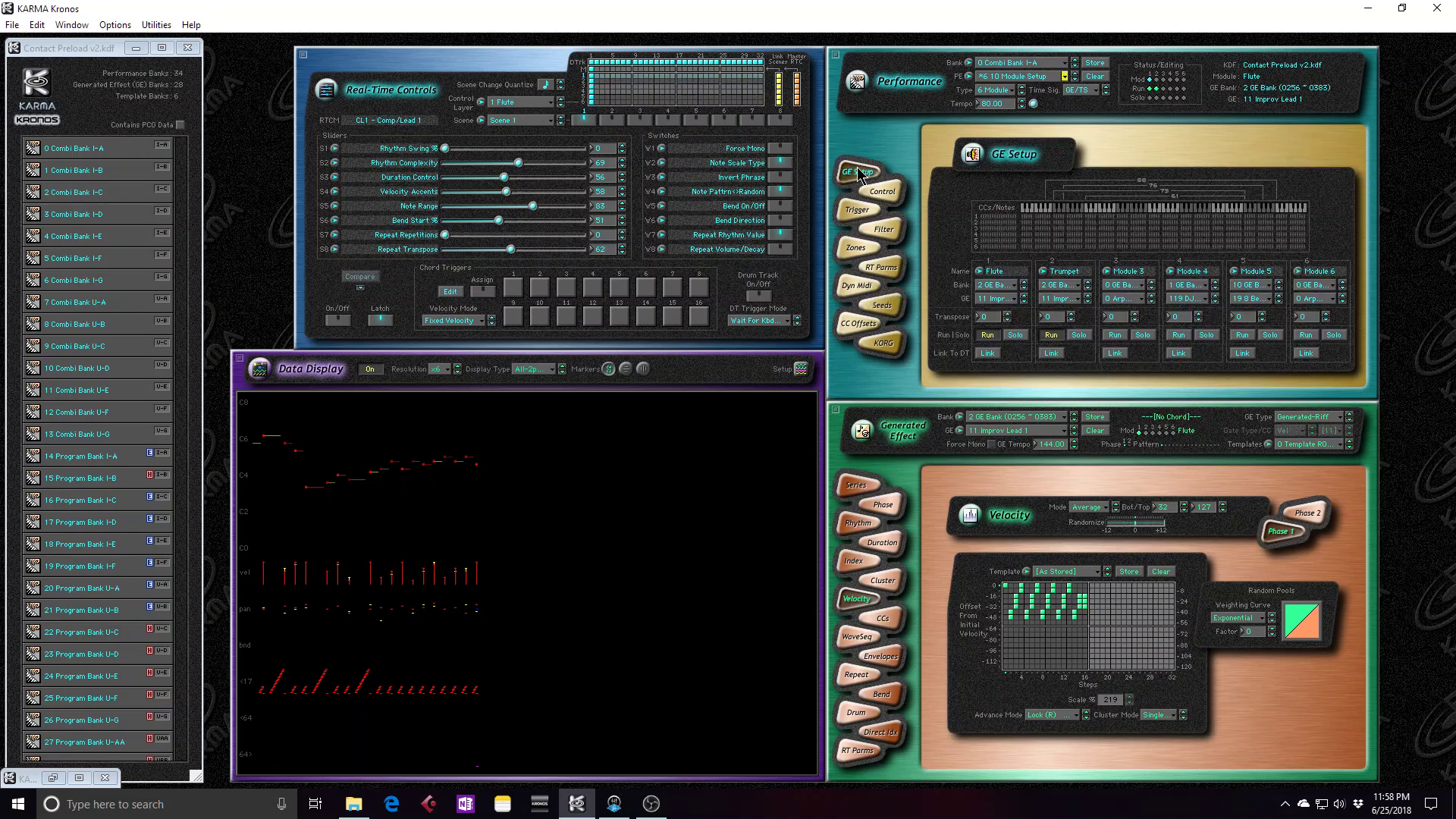
{"action": "left_click", "coordinate": [978, 273]}
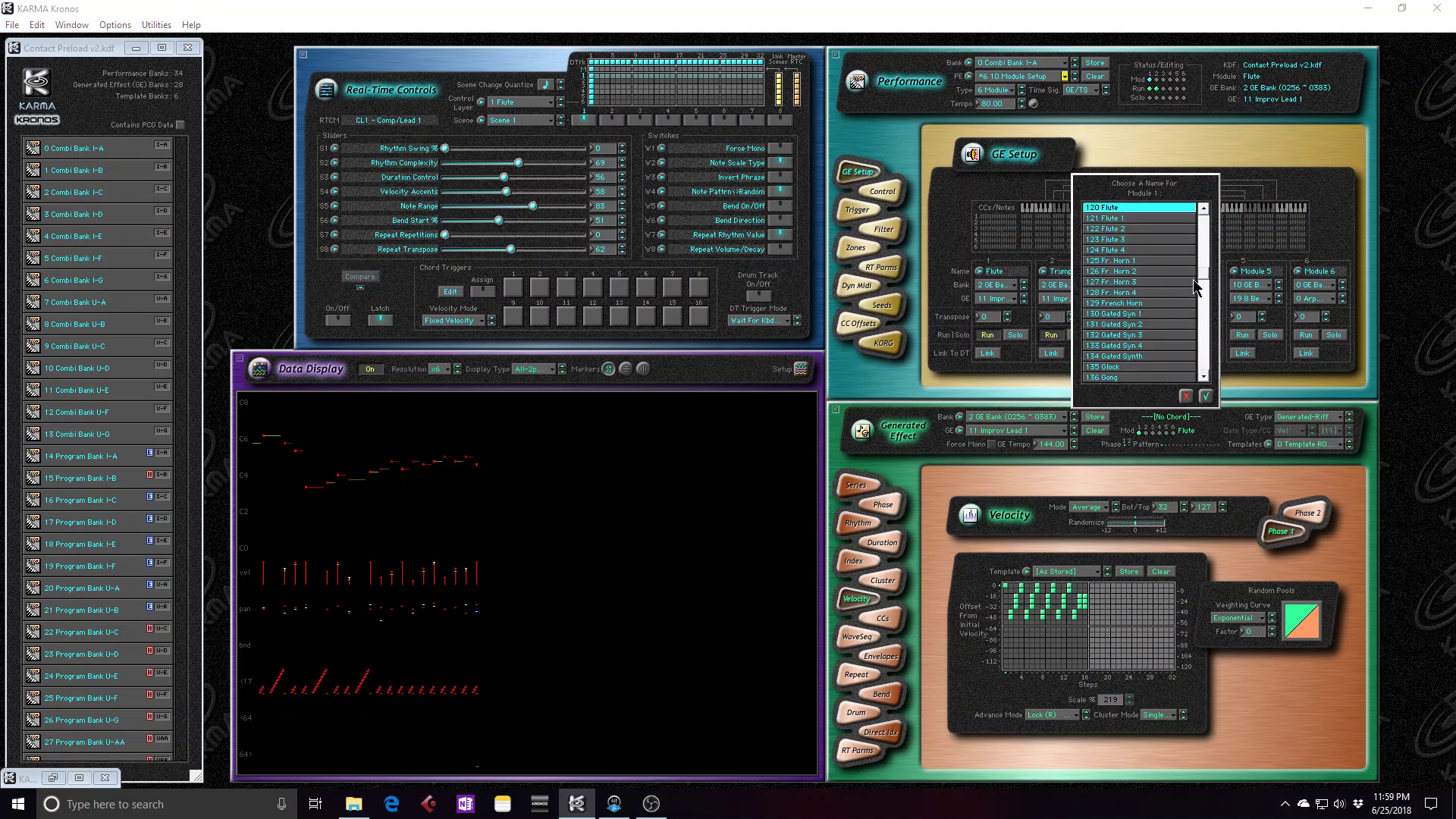
{"action": "left_click_drag", "start_coordinate": [1205, 277], "coordinate": [1205, 287]}
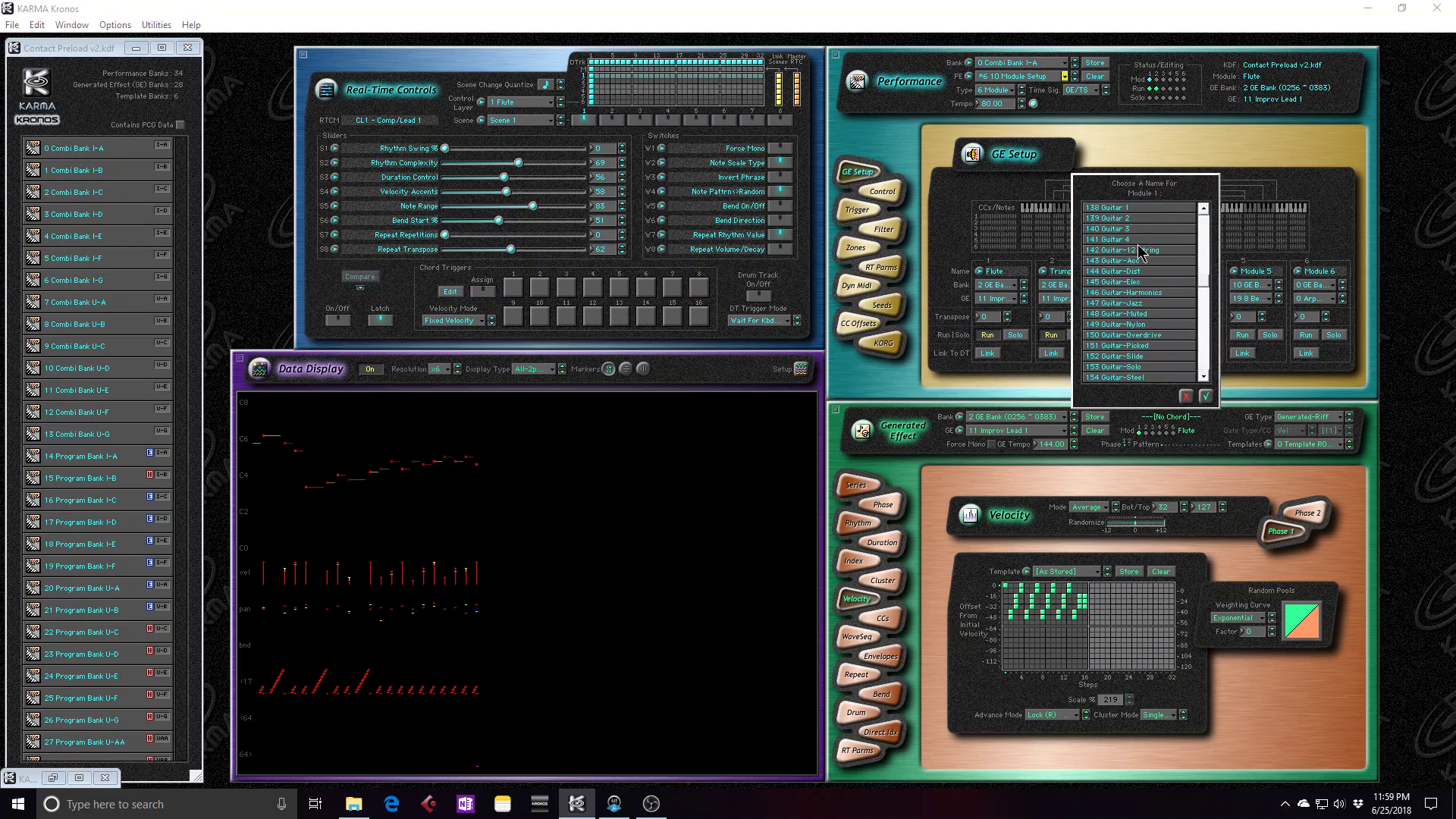
{"action": "scroll", "coordinate": [1137, 252], "scroll_direction": "down", "scroll_amount": 4}
{"action": "double_click", "coordinate": [1121, 231]}
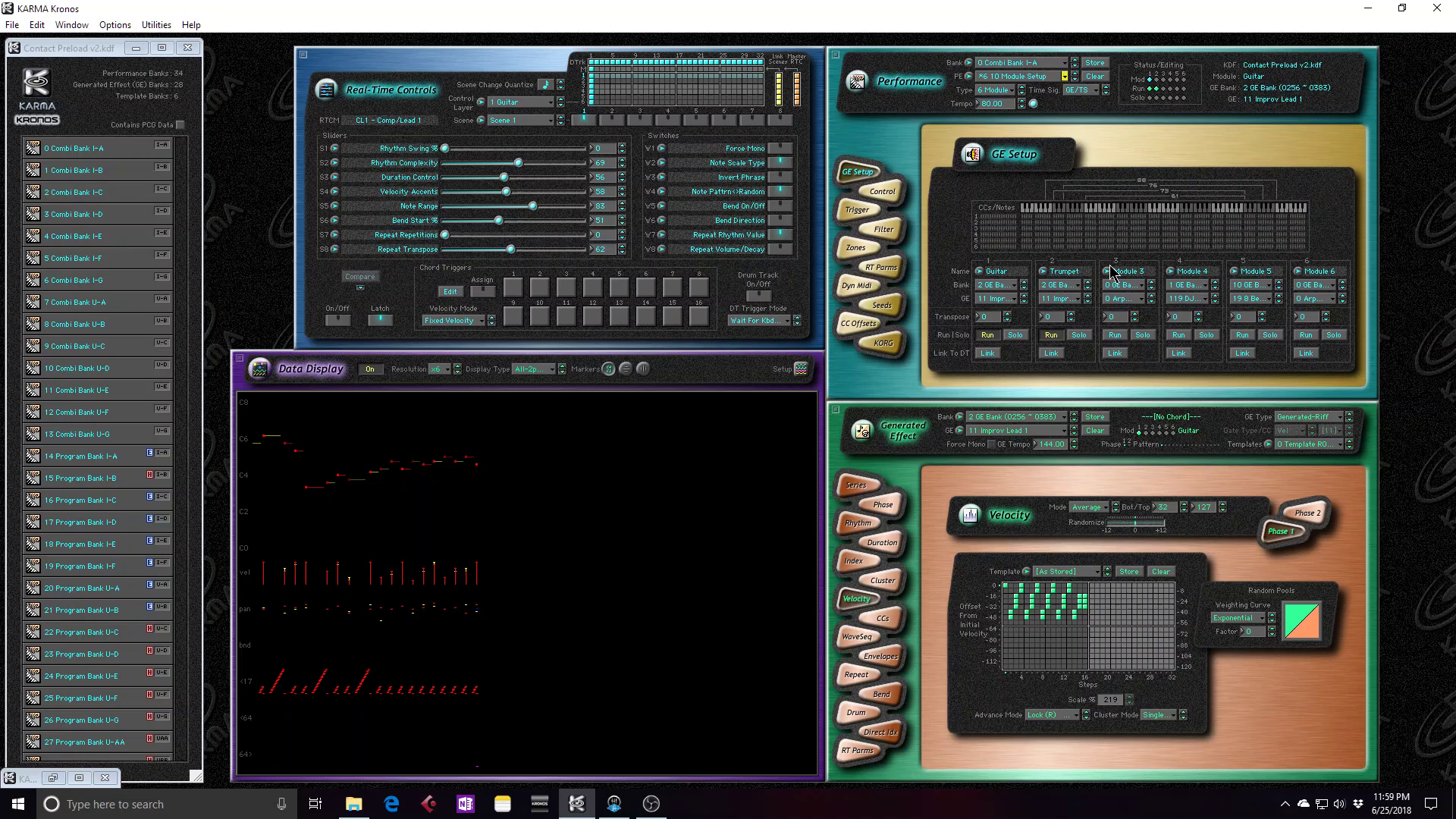
Step: Rename Module 2 as Piano, switch KARMA on, and play chord trigger 1
{"action": "left_click", "coordinate": [1043, 271]}
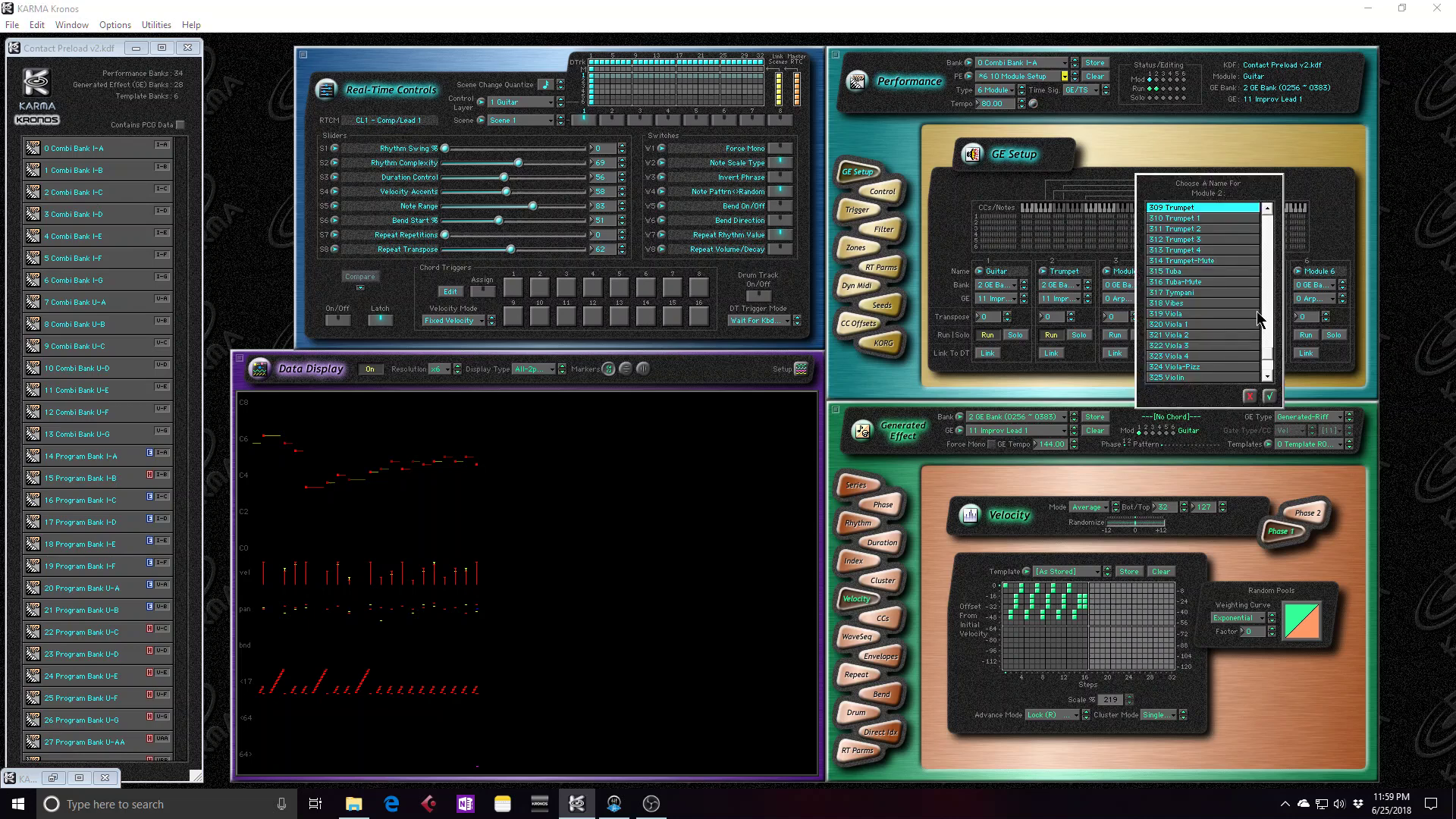
{"action": "left_click_drag", "start_coordinate": [1270, 356], "coordinate": [1278, 317]}
{"action": "scroll", "coordinate": [1218, 303], "scroll_direction": "down", "scroll_amount": 2}
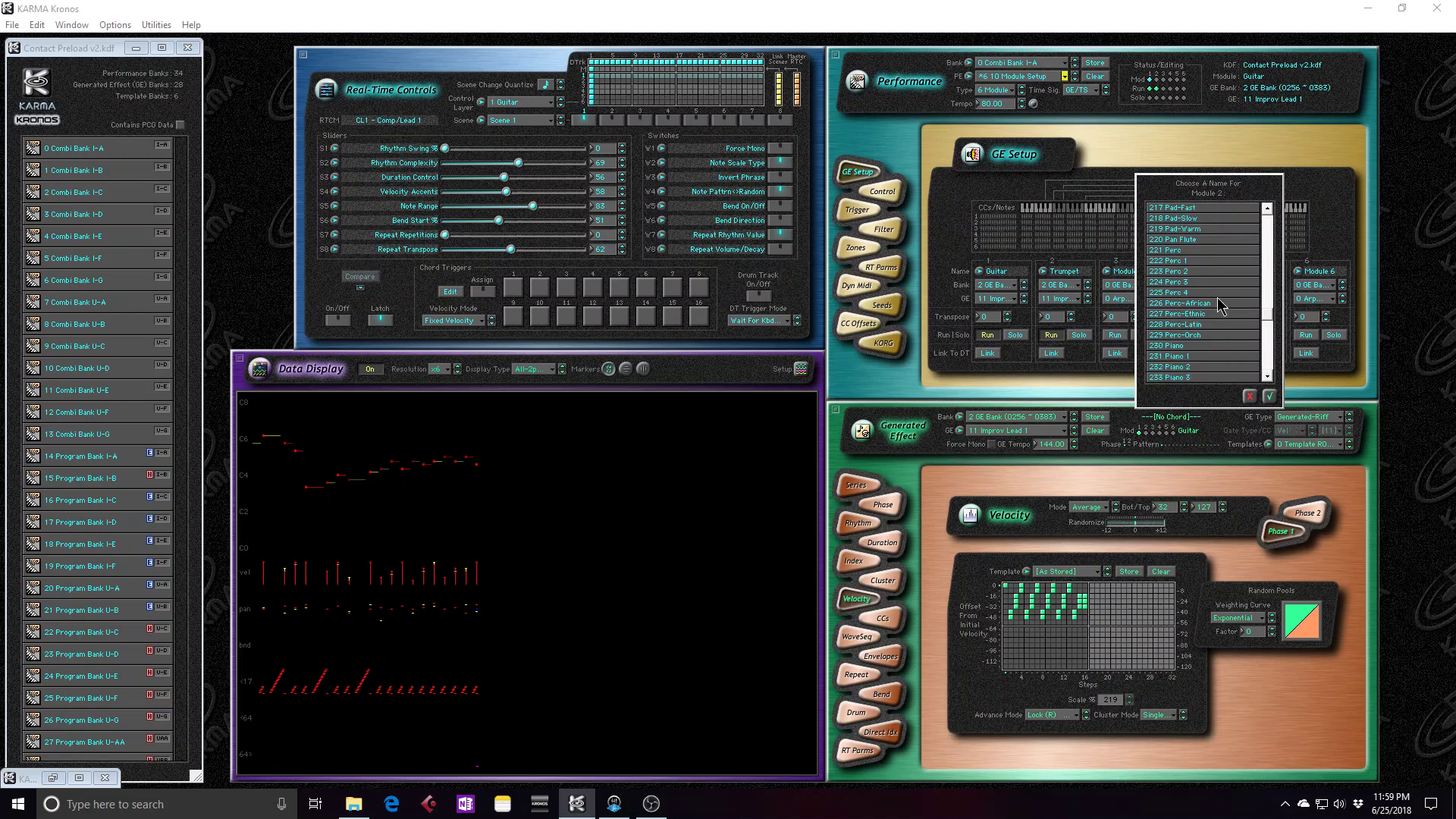
{"action": "double_click", "coordinate": [1202, 315]}
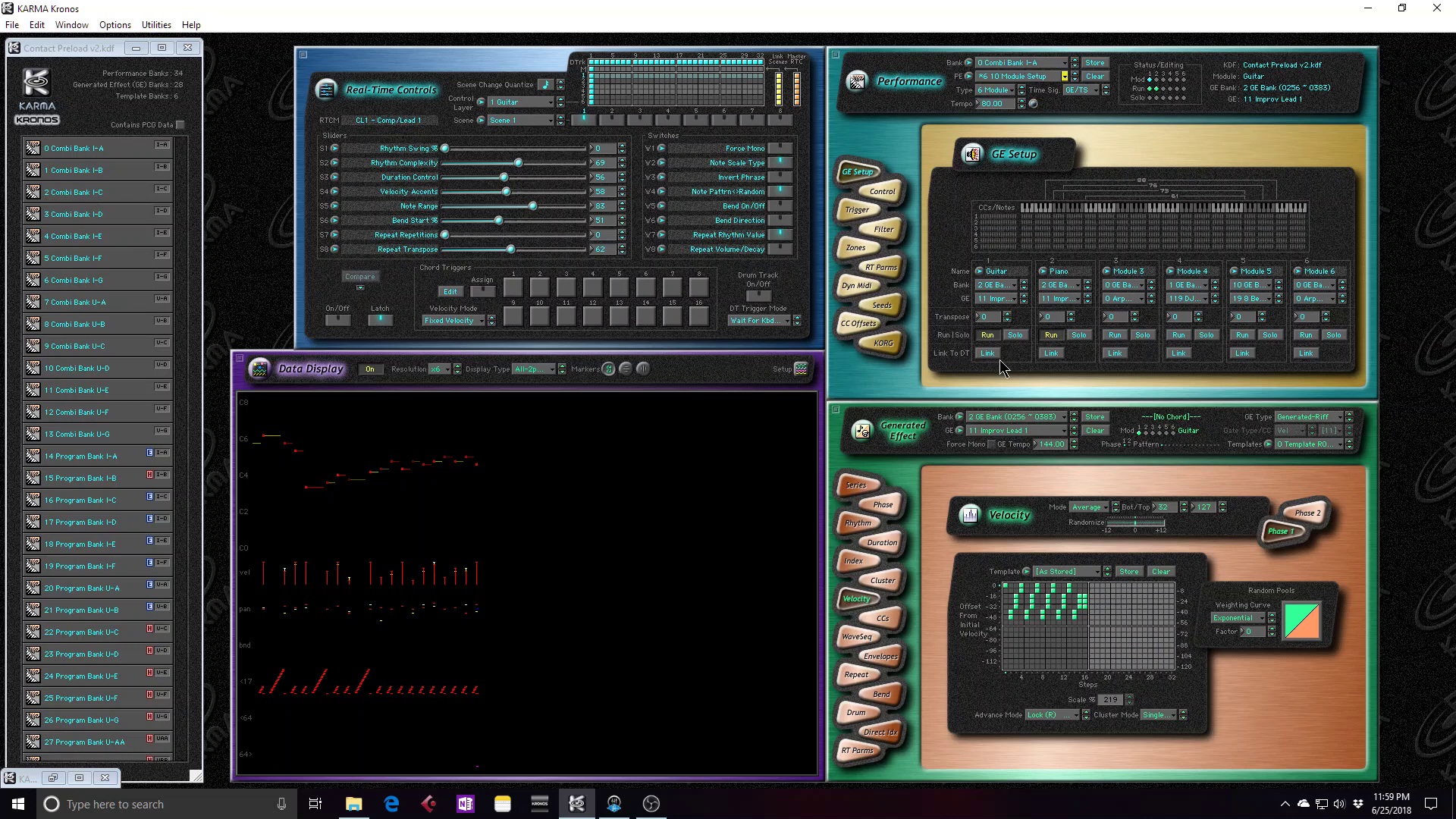
{"action": "left_click", "coordinate": [339, 319]}
{"action": "left_click", "coordinate": [520, 294]}
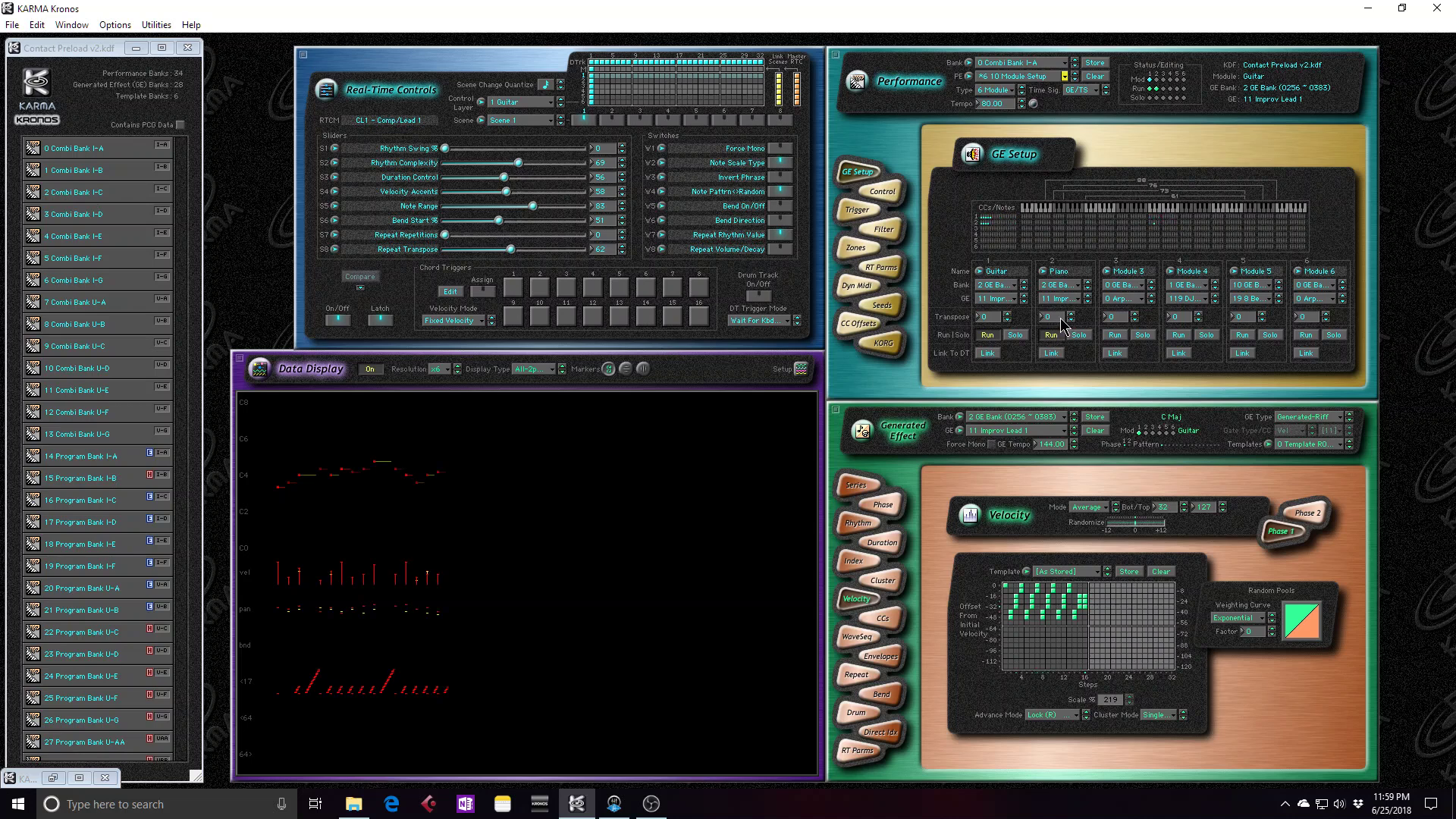
Step: Try transposing Module 2 by -12 while the phrase plays and return its transpose to 0
{"action": "left_click", "coordinate": [1008, 321]}
{"action": "left_click", "coordinate": [1007, 319]}
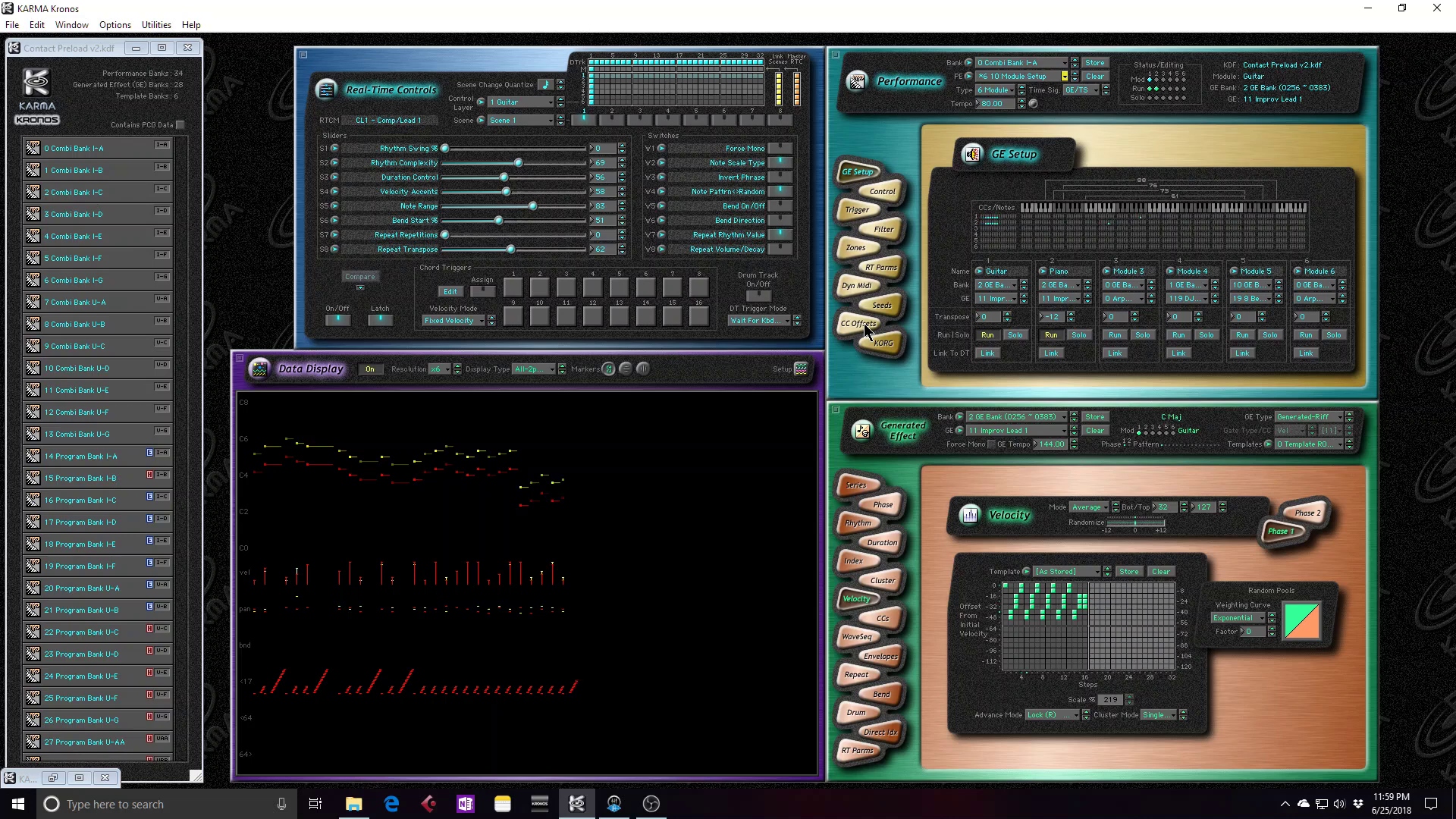
{"action": "left_click", "coordinate": [1070, 315]}
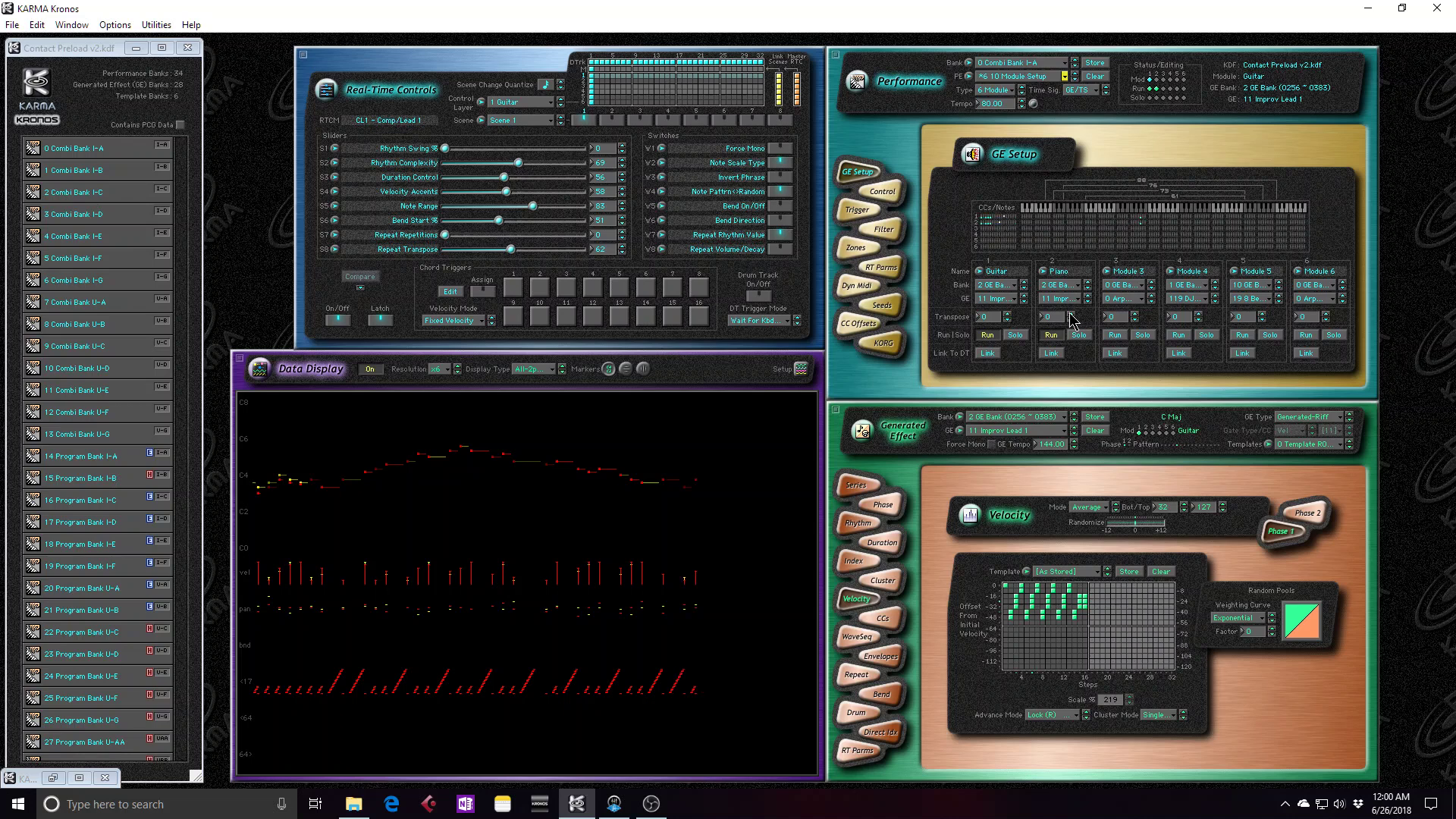
Step: Set the control layer to 2 Piano, show Module 1's module-layer real-time parameters, and set the Note Series: Inversion minimum to 0
{"action": "left_click", "coordinate": [561, 104]}
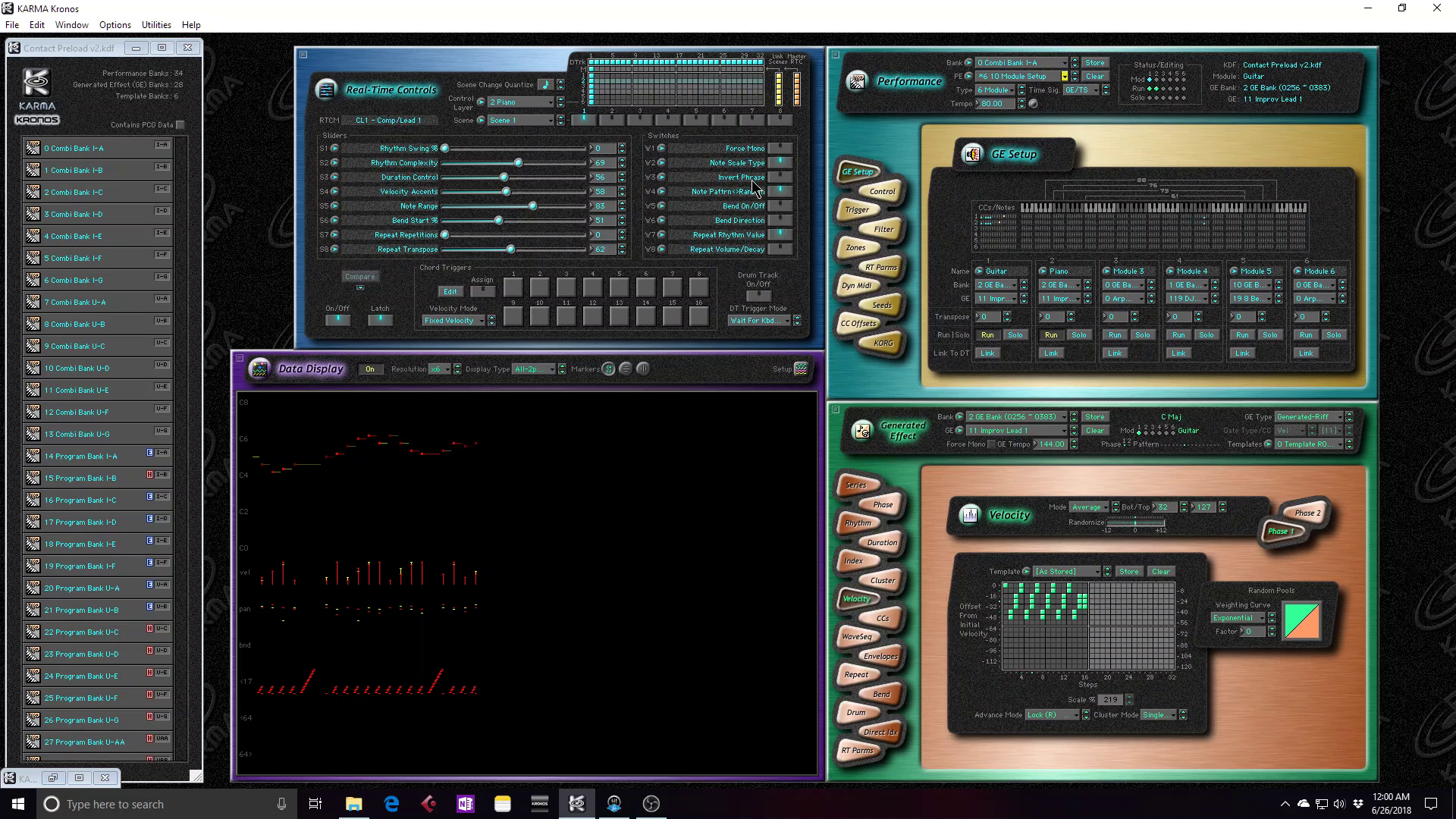
{"action": "left_click", "coordinate": [885, 285]}
{"action": "left_click", "coordinate": [884, 268]}
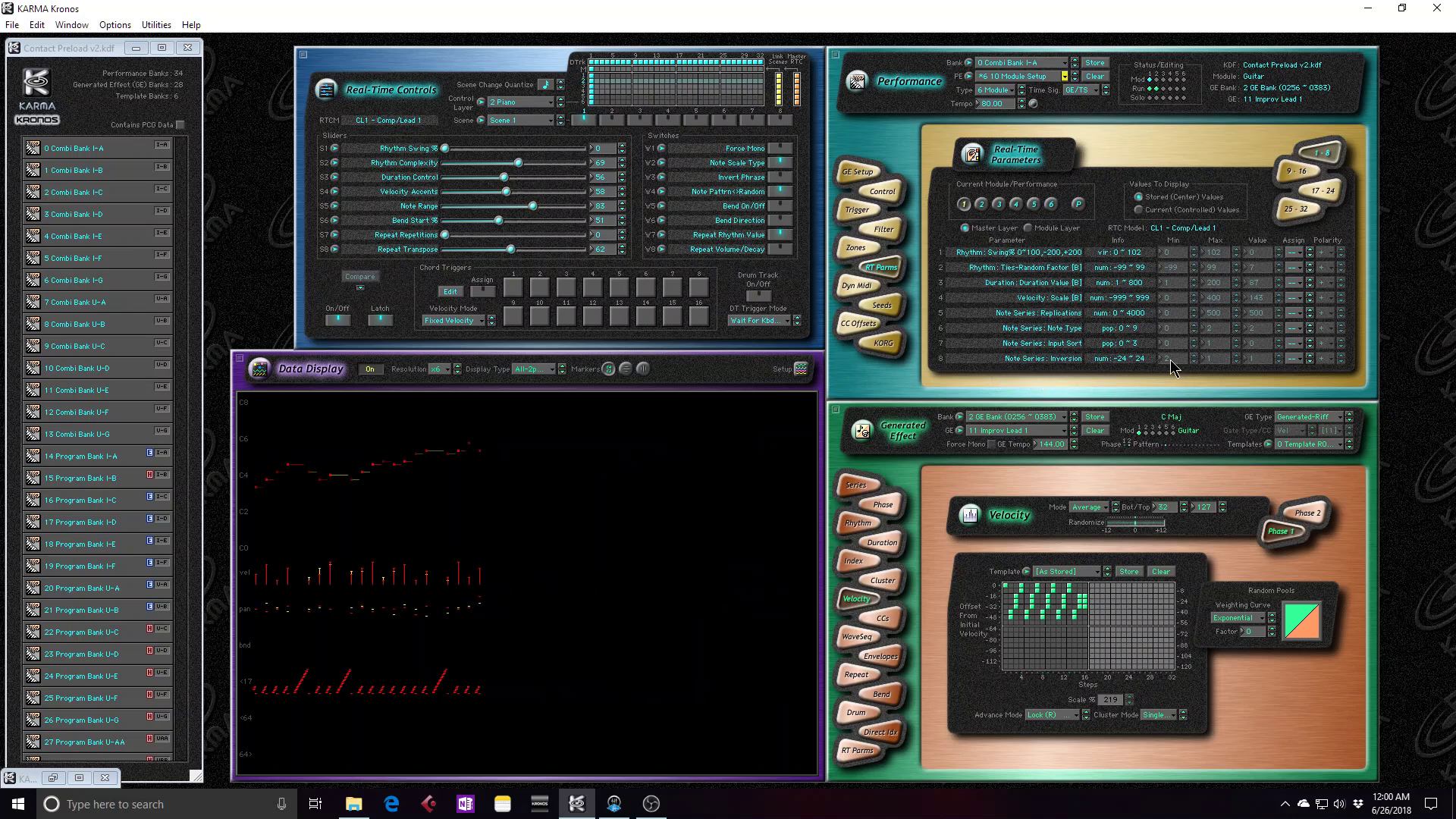
{"action": "left_click", "coordinate": [1029, 228]}
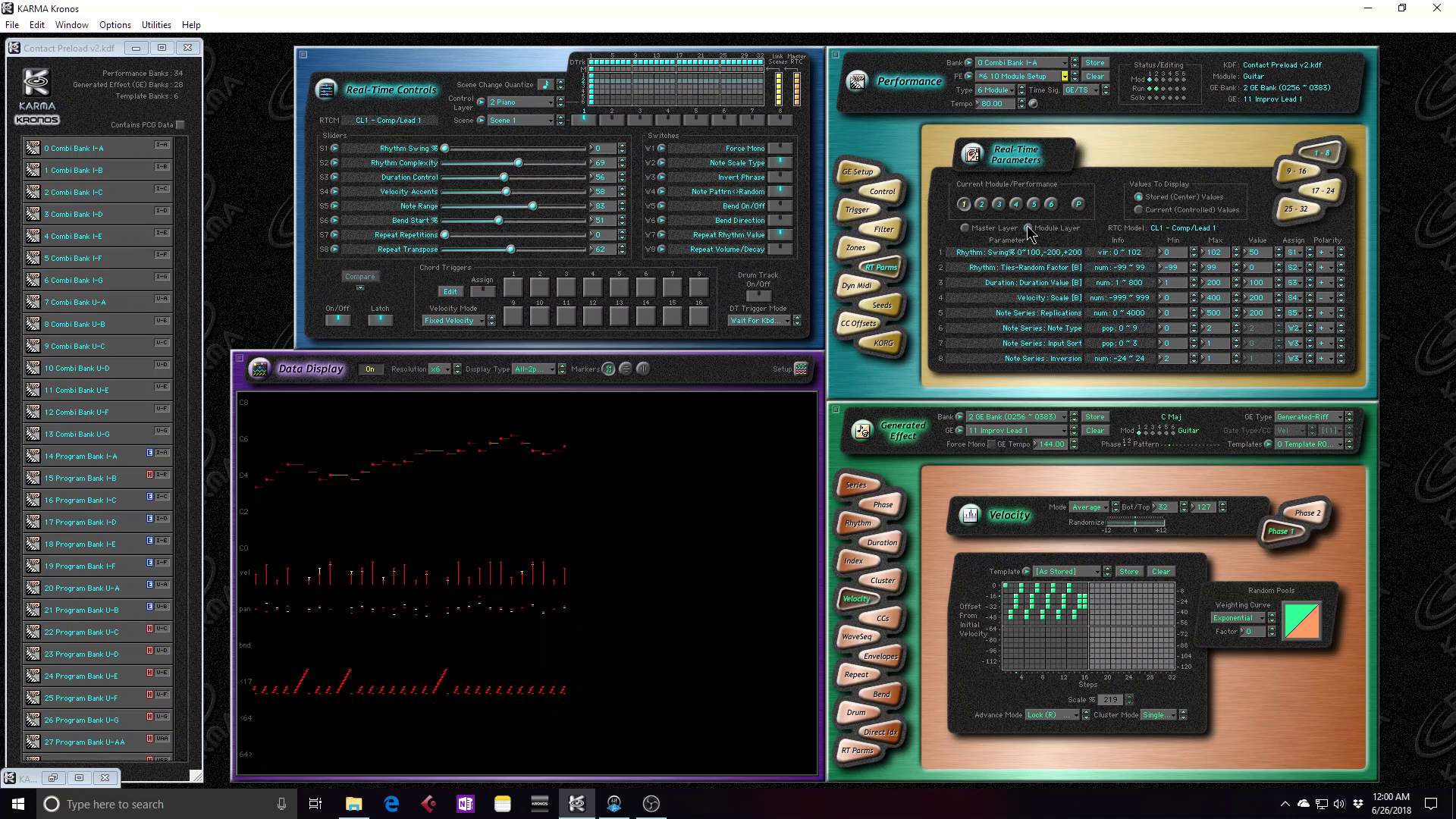
{"action": "left_click", "coordinate": [1193, 361]}
{"action": "left_click", "coordinate": [1193, 361]}
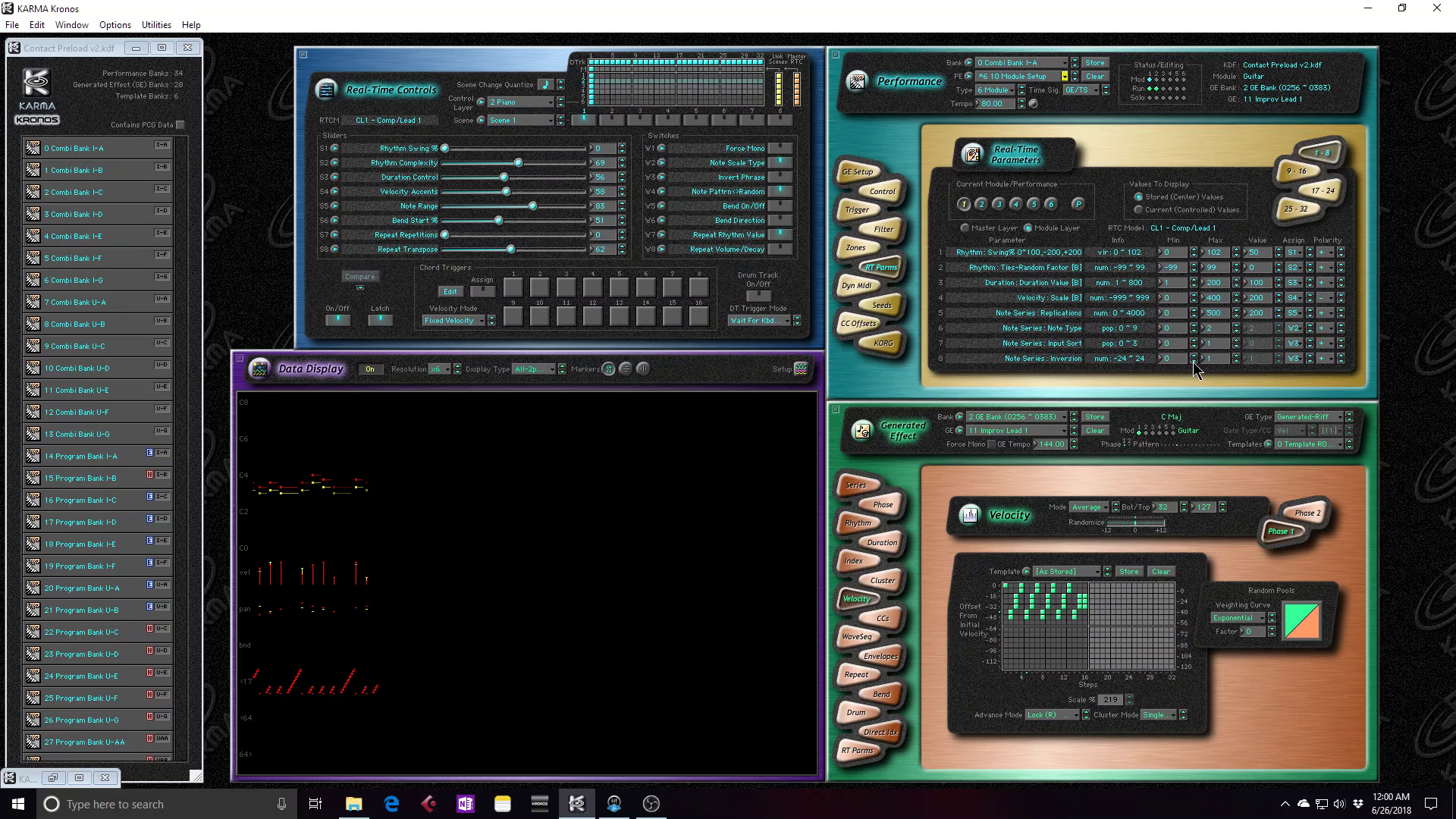
Step: Review the generated effect's Note Series and the performance's Random Seeds, and switch KARMA on
{"action": "left_click", "coordinate": [853, 485]}
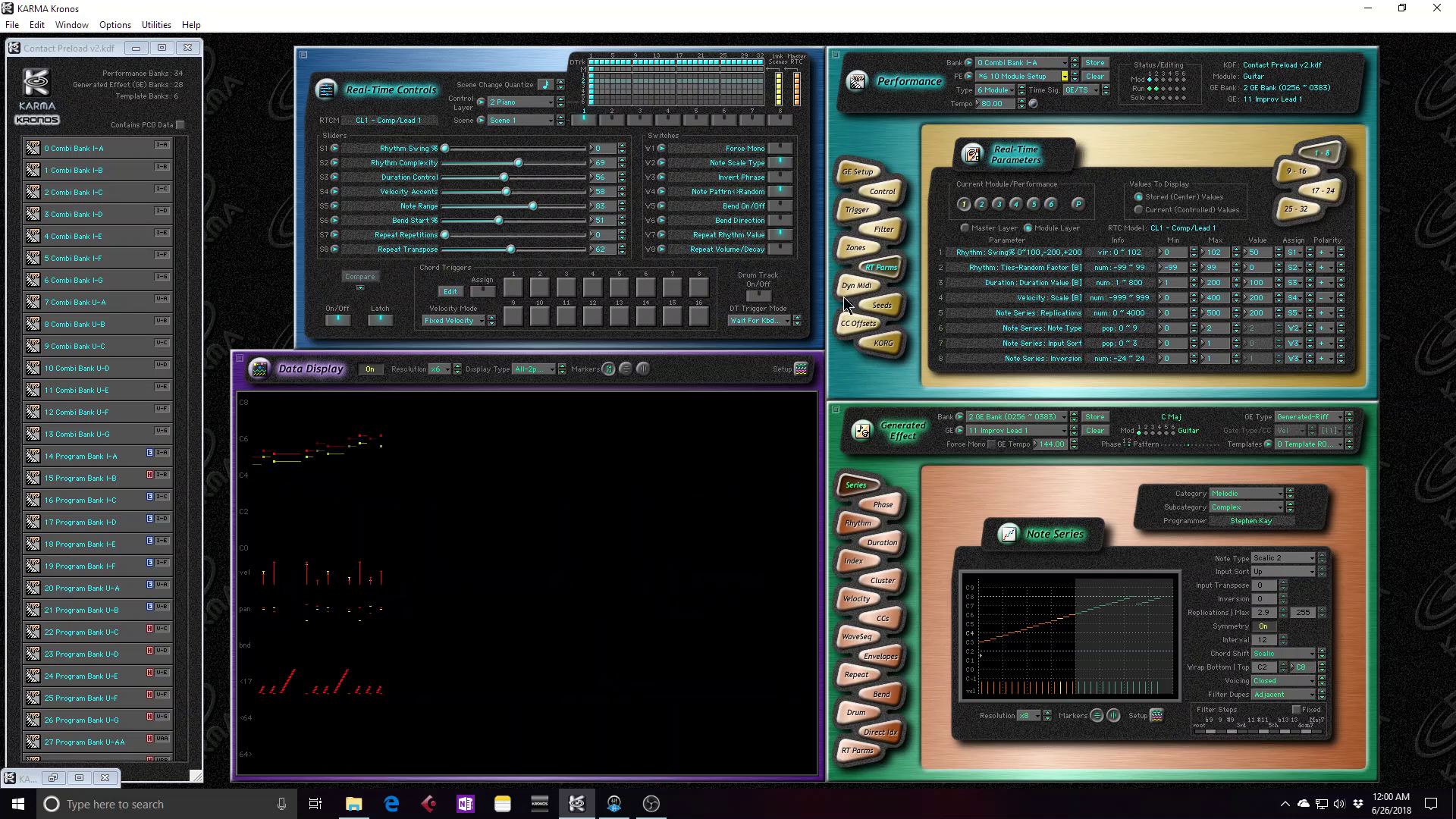
{"action": "left_click", "coordinate": [883, 304]}
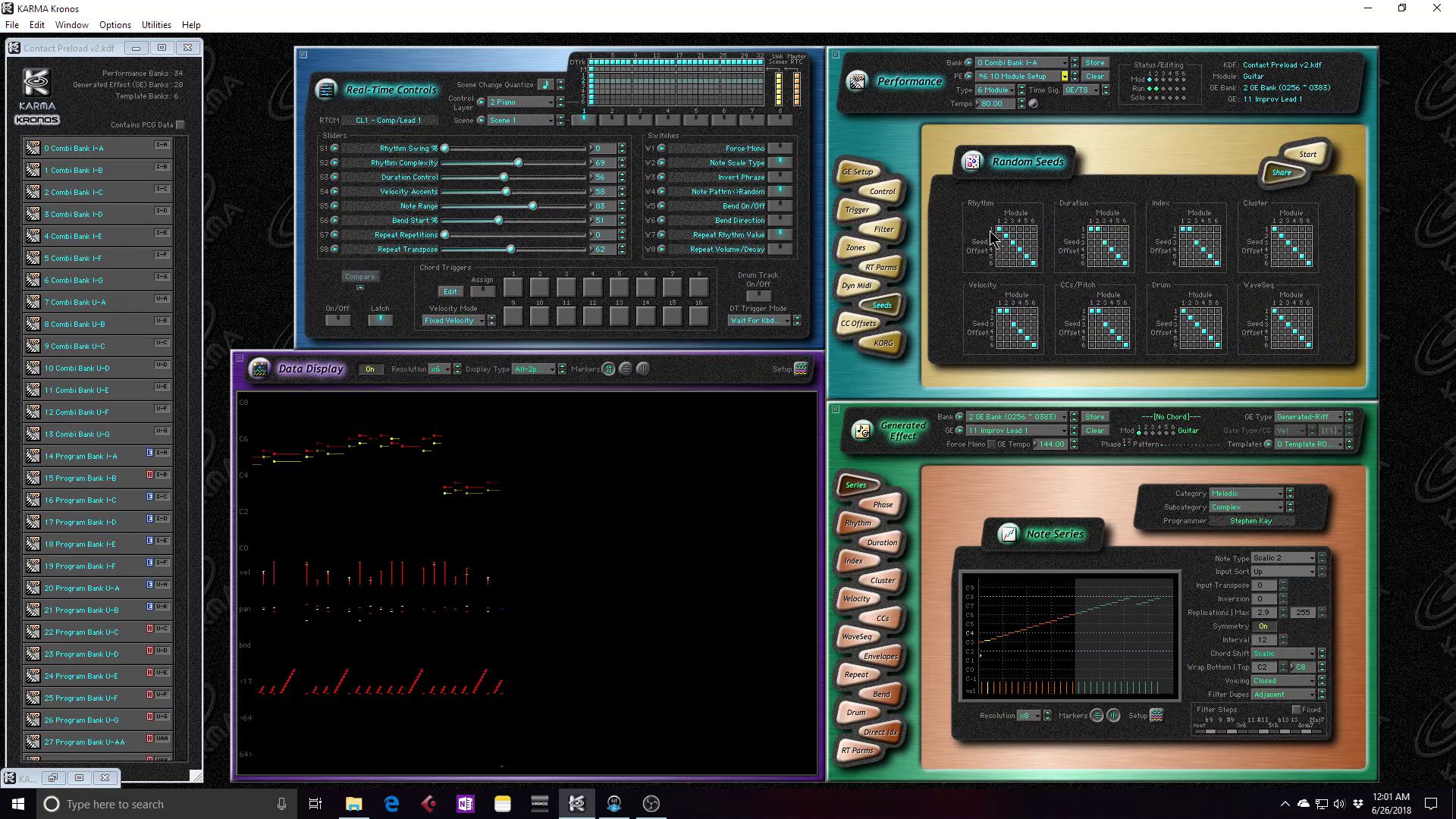
{"action": "left_click", "coordinate": [339, 319]}
Step: Set the Note Series: Inversion minimum to 2 in Module 1's real-time parameters and play chord trigger 1
{"action": "left_click", "coordinate": [854, 288]}
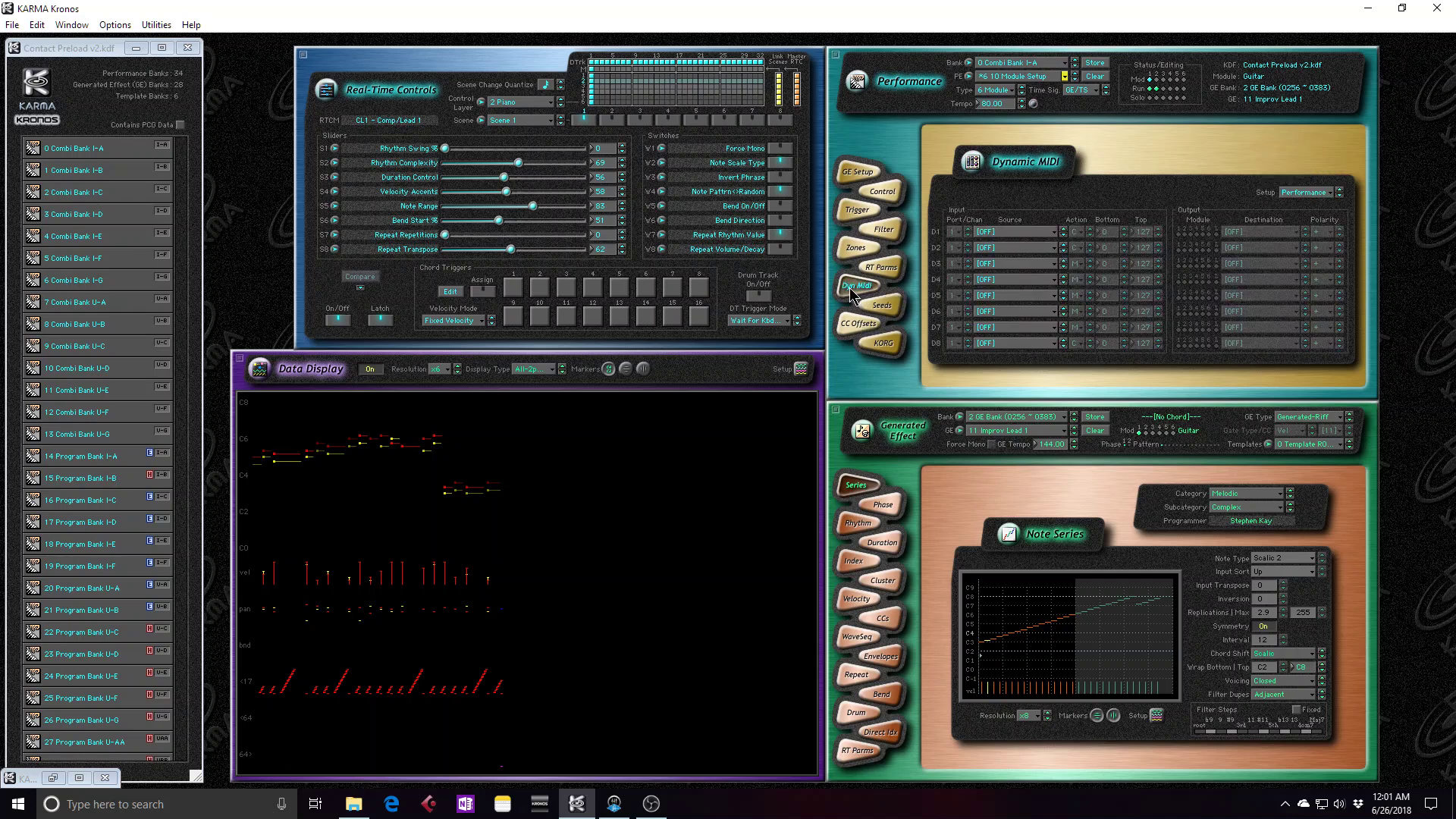
{"action": "left_click", "coordinate": [881, 273]}
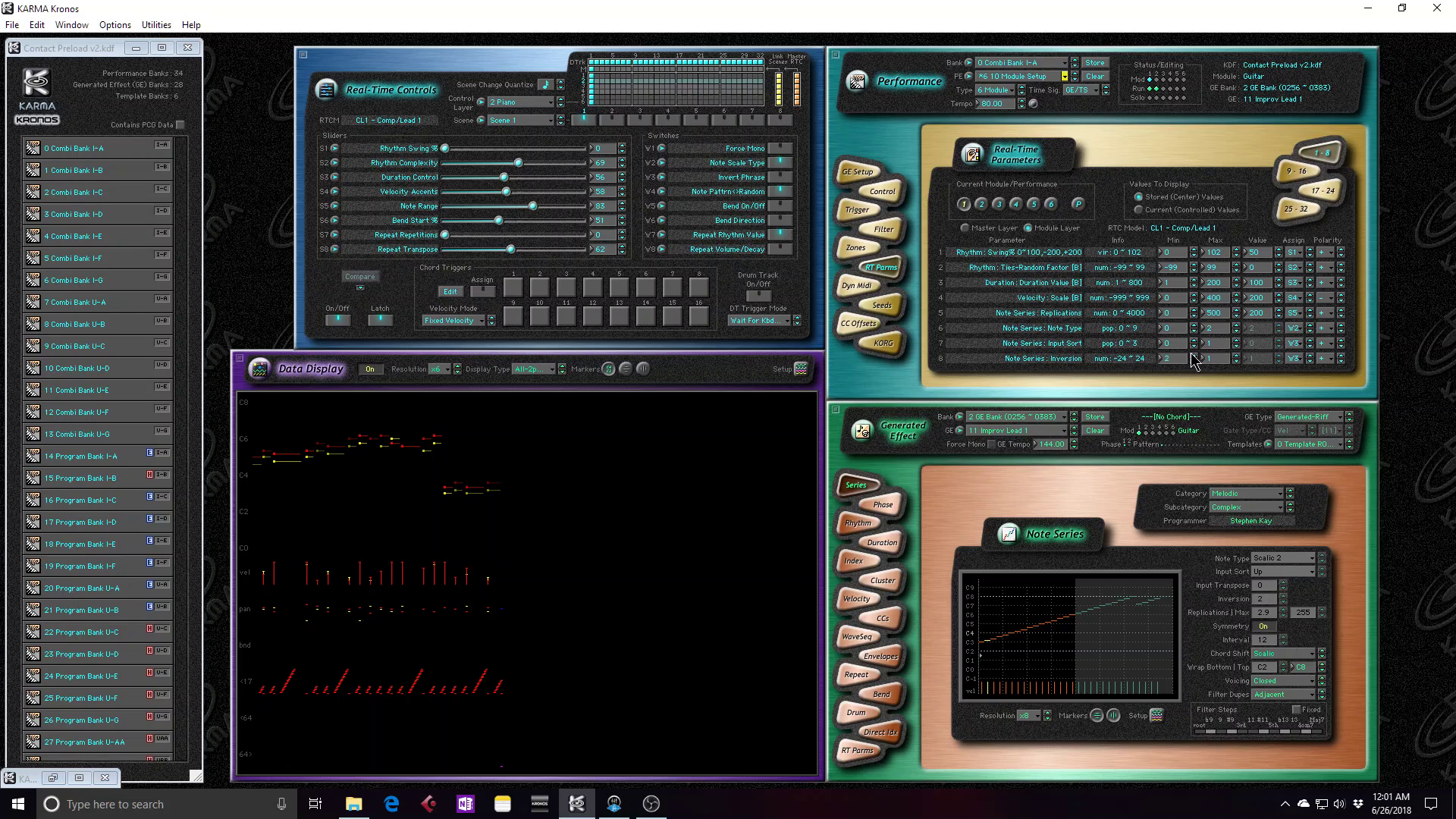
{"action": "left_click", "coordinate": [519, 290]}
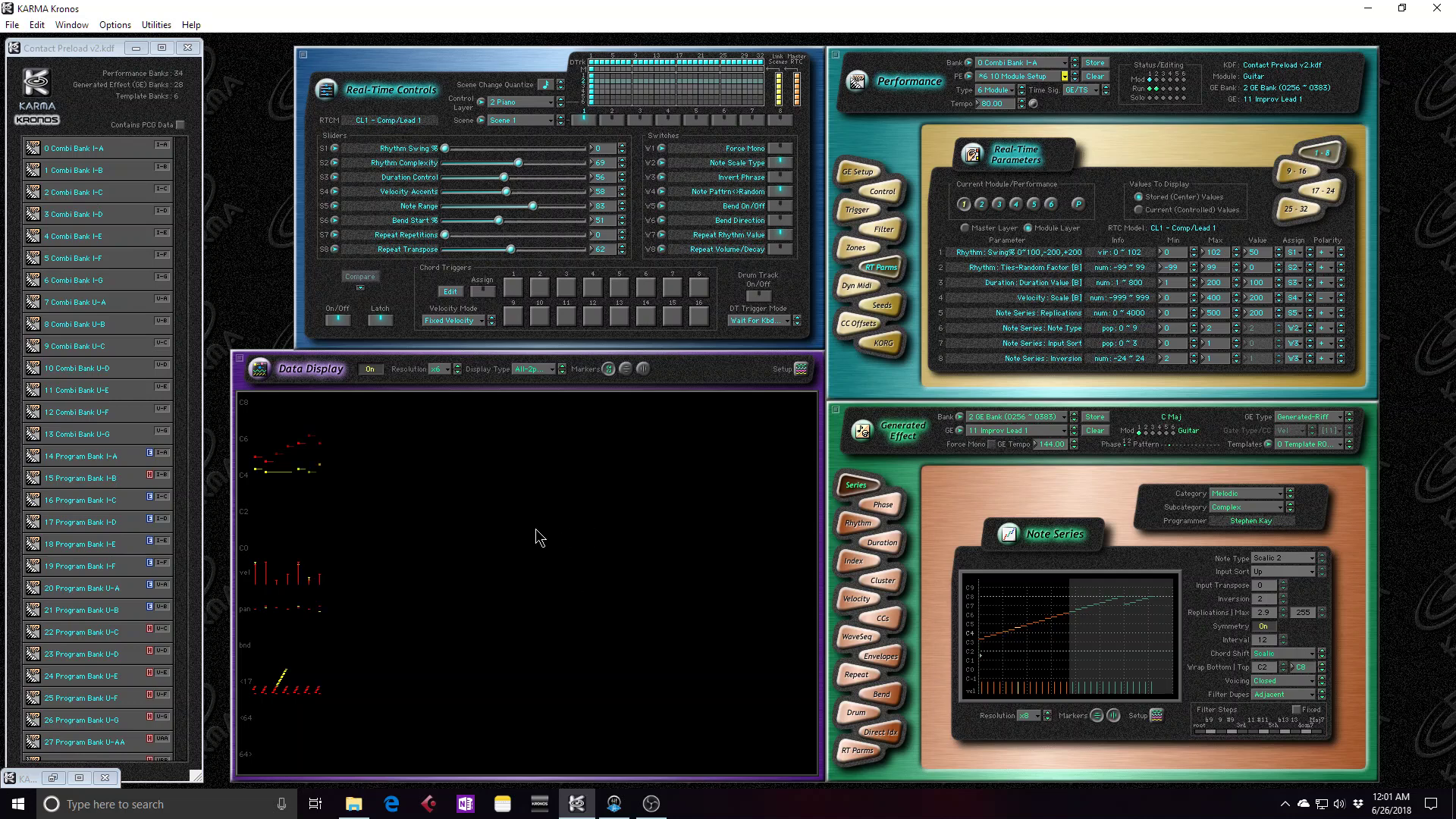
Step: Stop playback, open the generated effect's Velocity settings, and briefly run the phrase again before stopping it
{"action": "left_click", "coordinate": [339, 319]}
{"action": "left_click", "coordinate": [855, 600]}
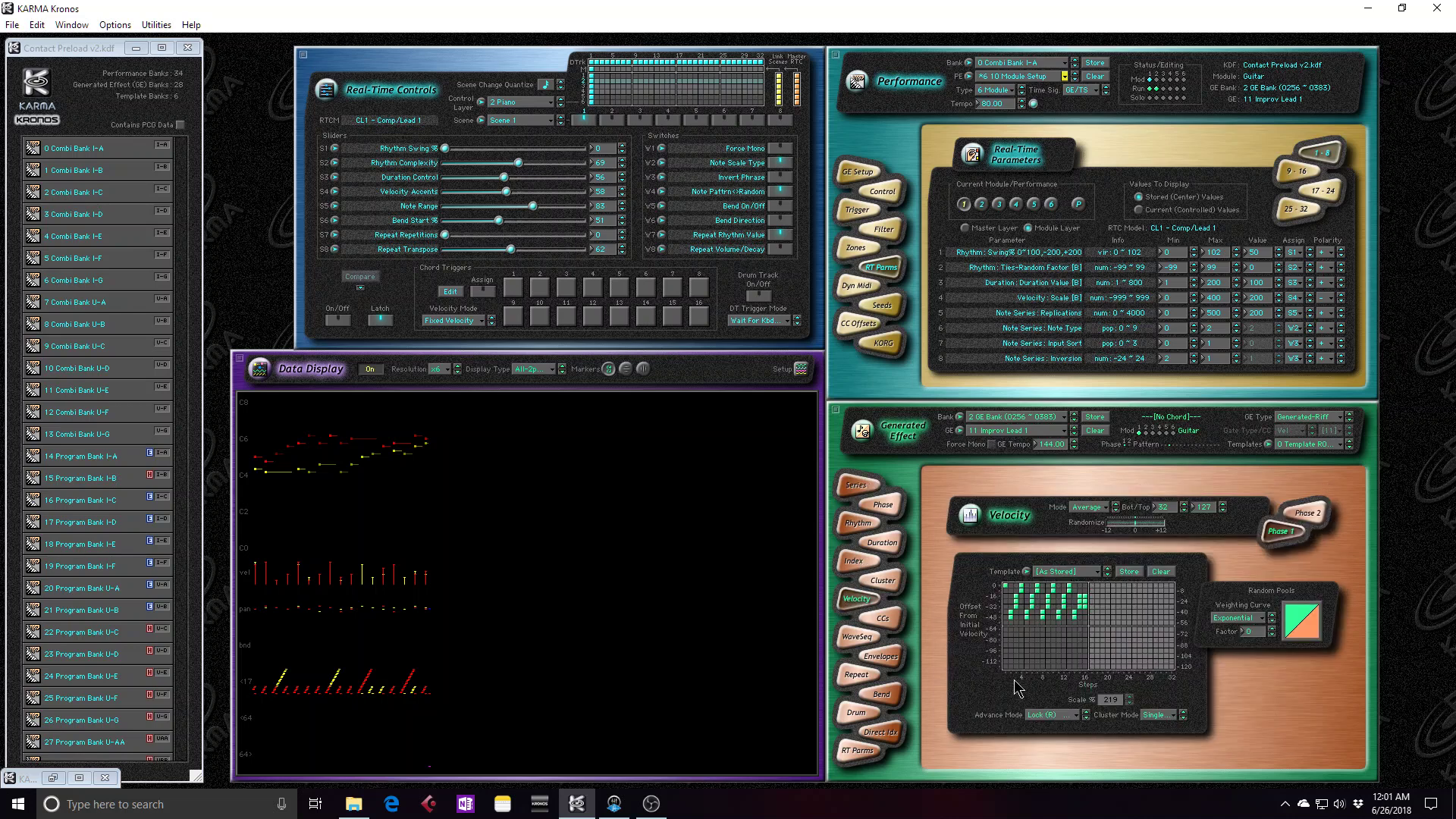
{"action": "left_click", "coordinate": [337, 319]}
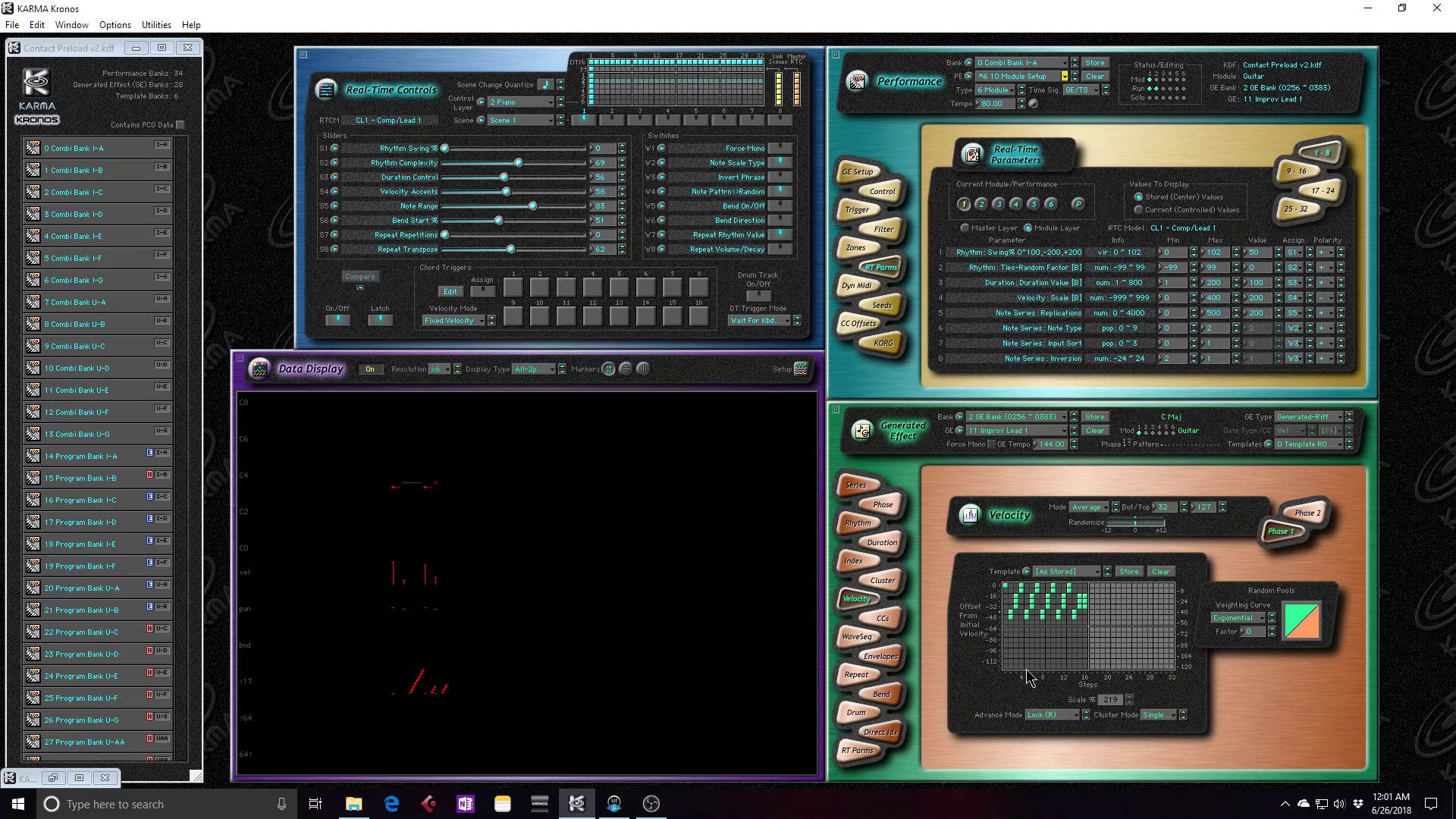
{"action": "left_click", "coordinate": [338, 319]}
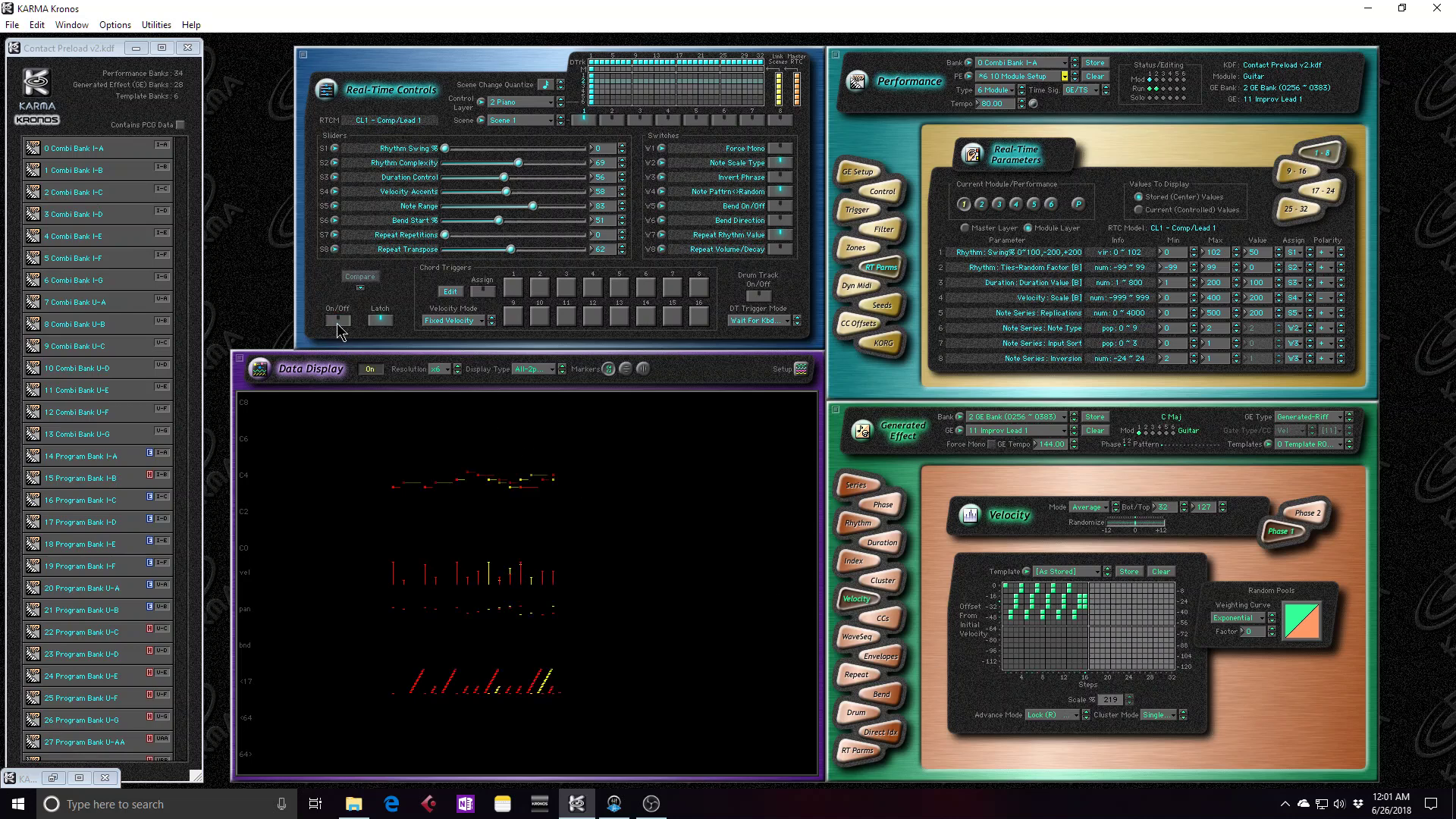
Step: Review the generated effect's Rhythm settings and open the Start settings of the Random Seeds
{"action": "left_click", "coordinate": [860, 523]}
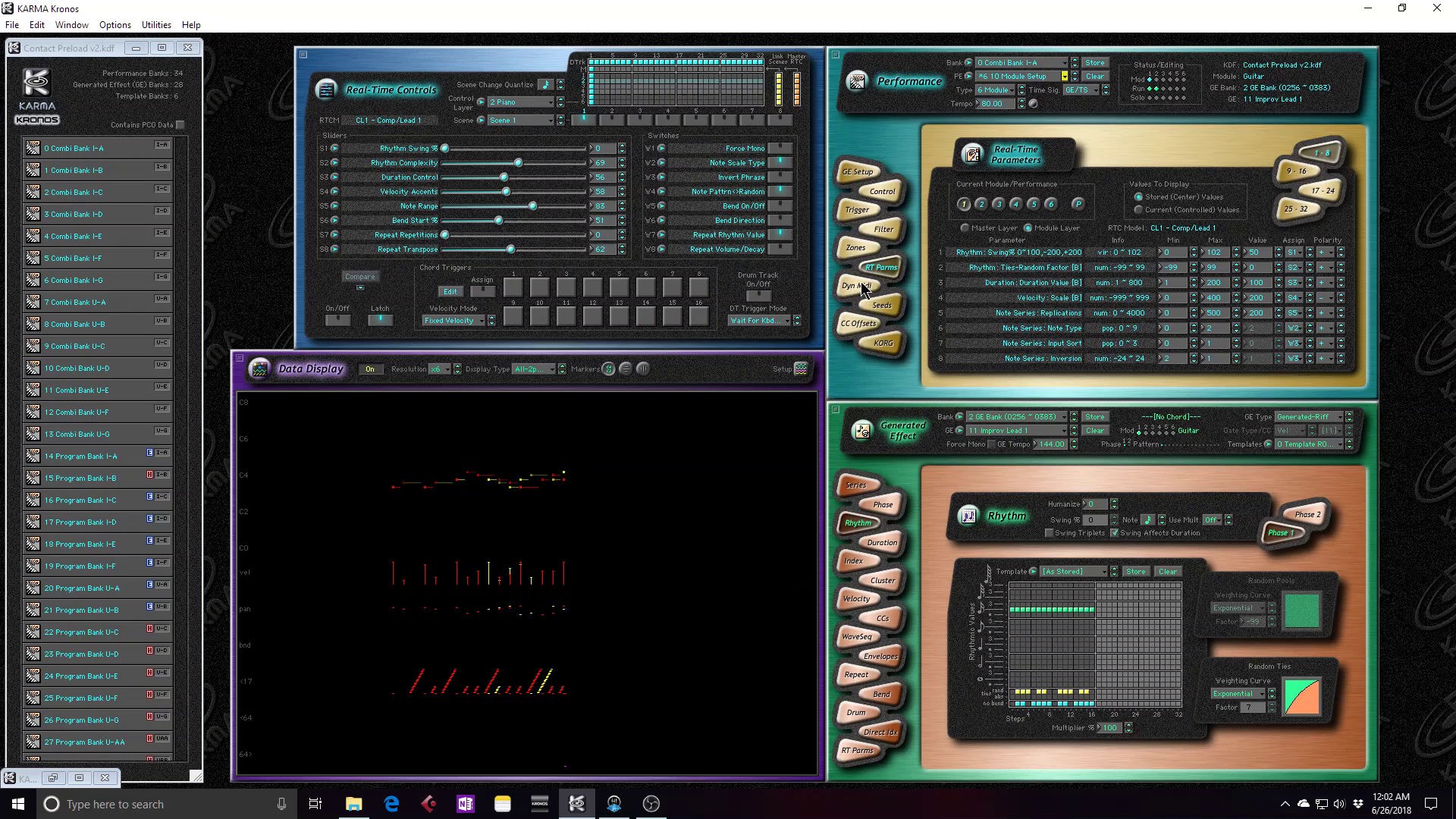
{"action": "left_click", "coordinate": [881, 306]}
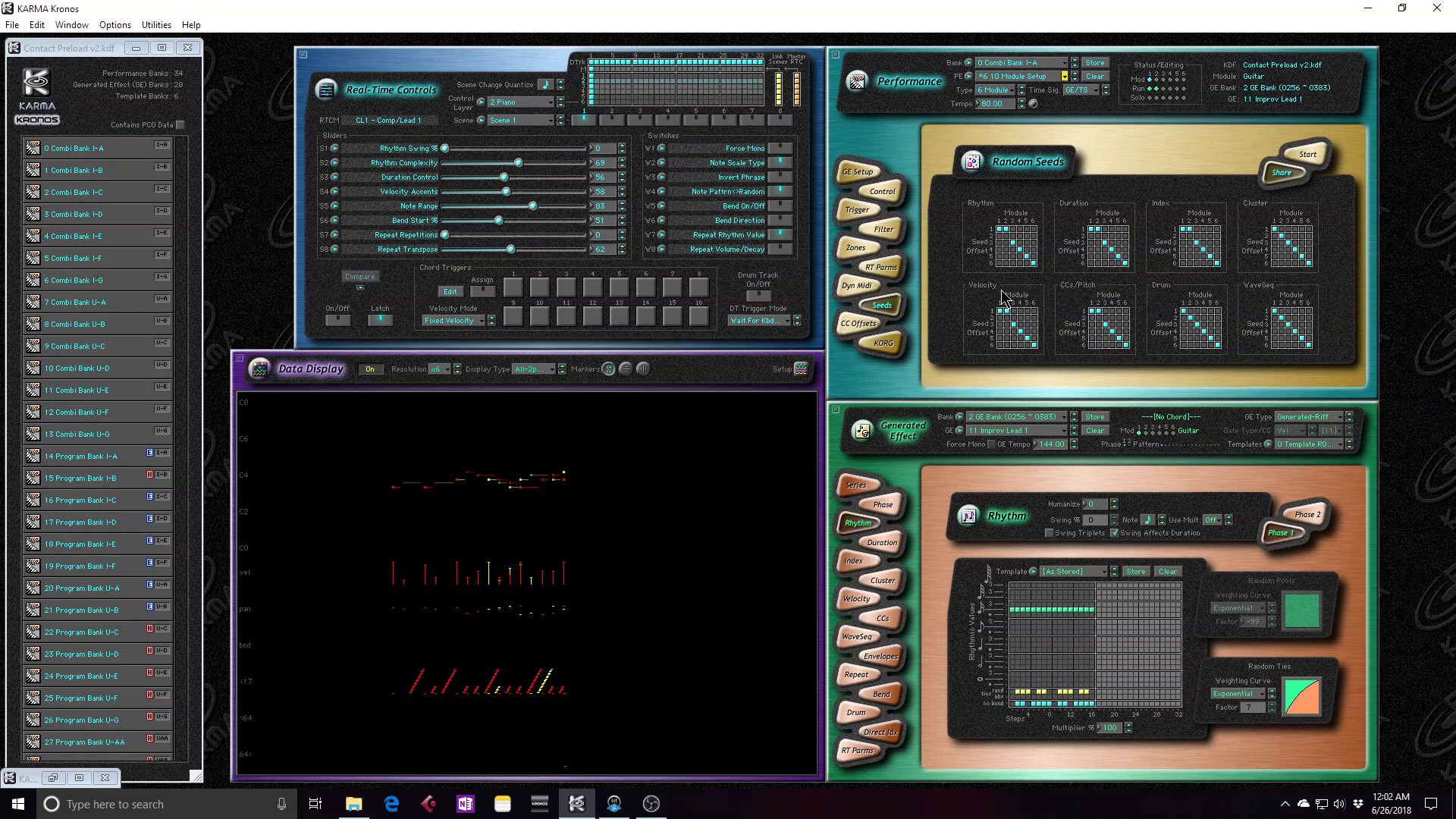
{"action": "left_click", "coordinate": [1317, 154]}
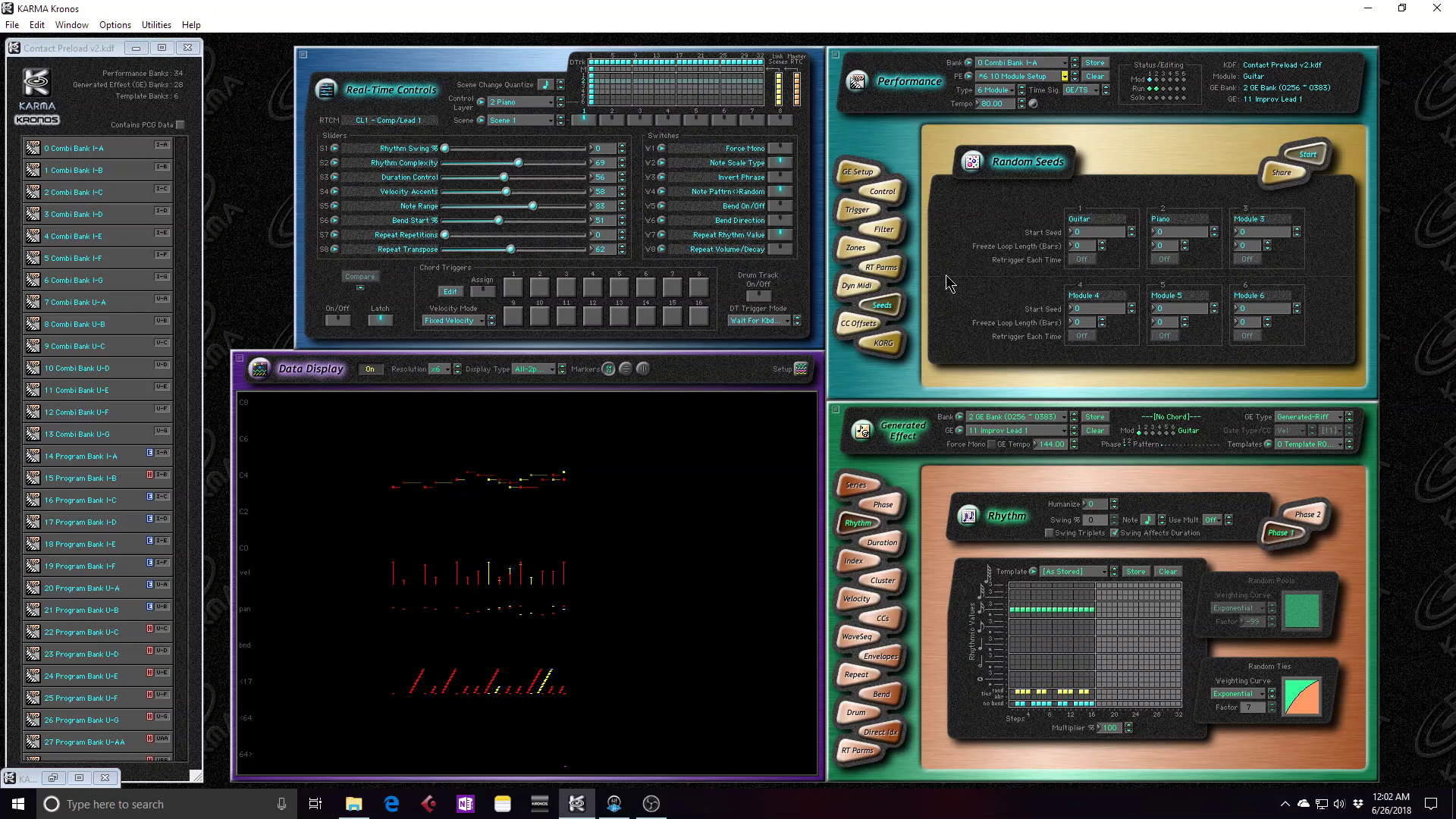